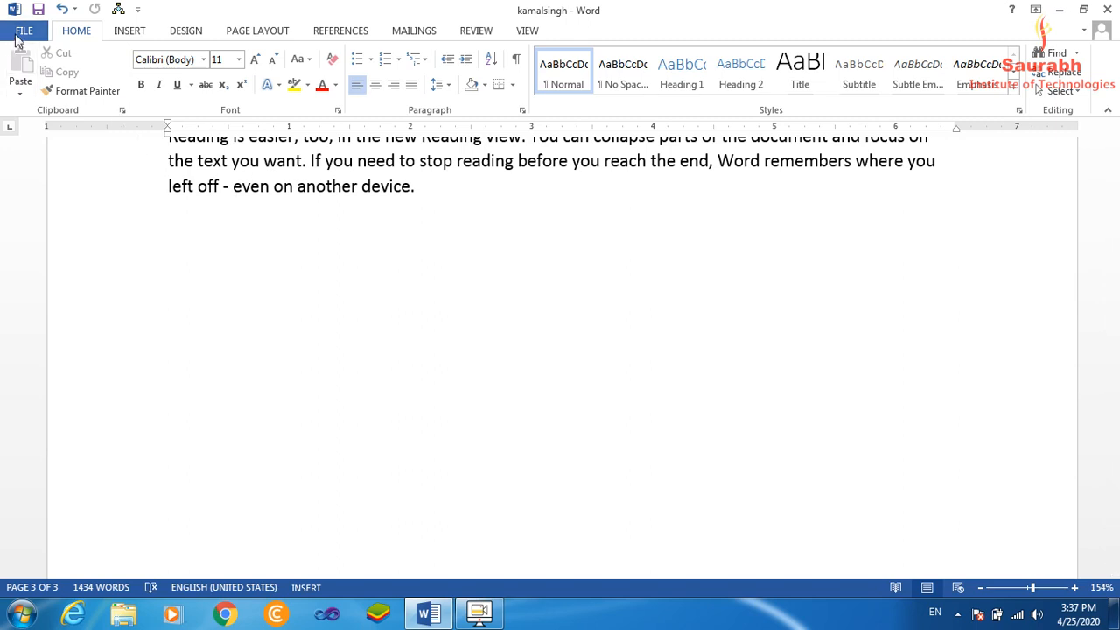
View the document's print settings and preview, and return to the document.
{"action": "left_click", "coordinate": [21, 35]}
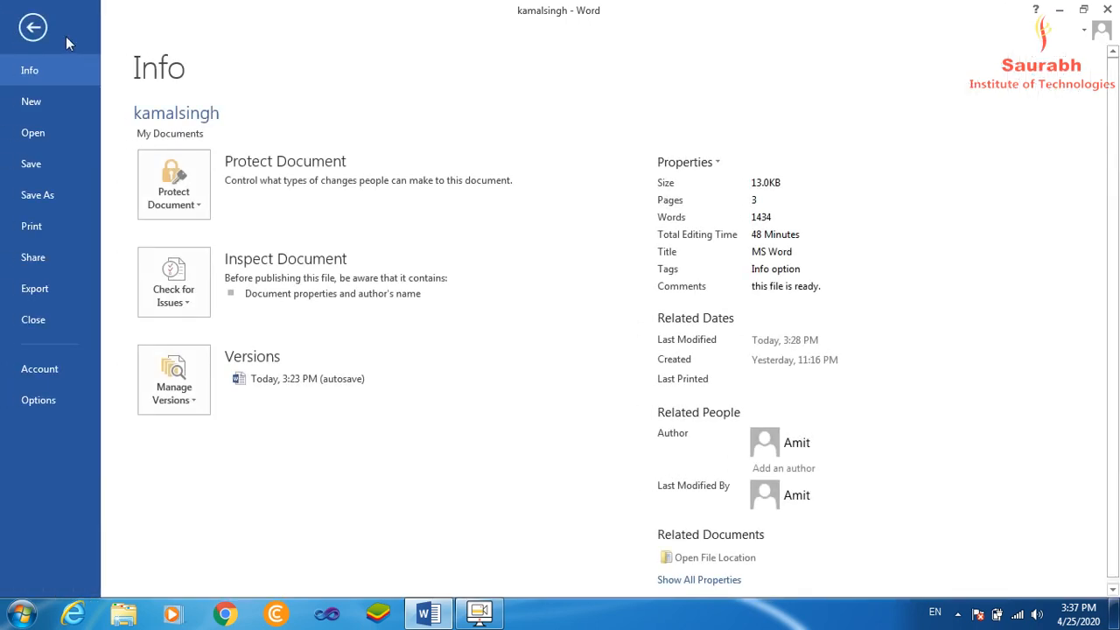
{"action": "left_click", "coordinate": [40, 227]}
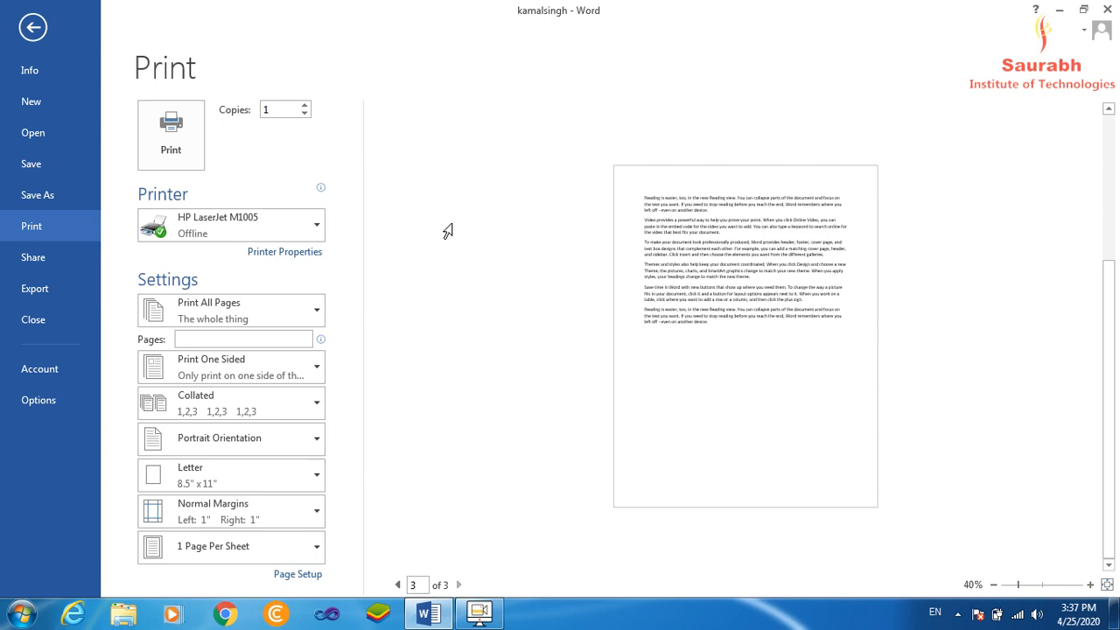
{"action": "left_click", "coordinate": [34, 29]}
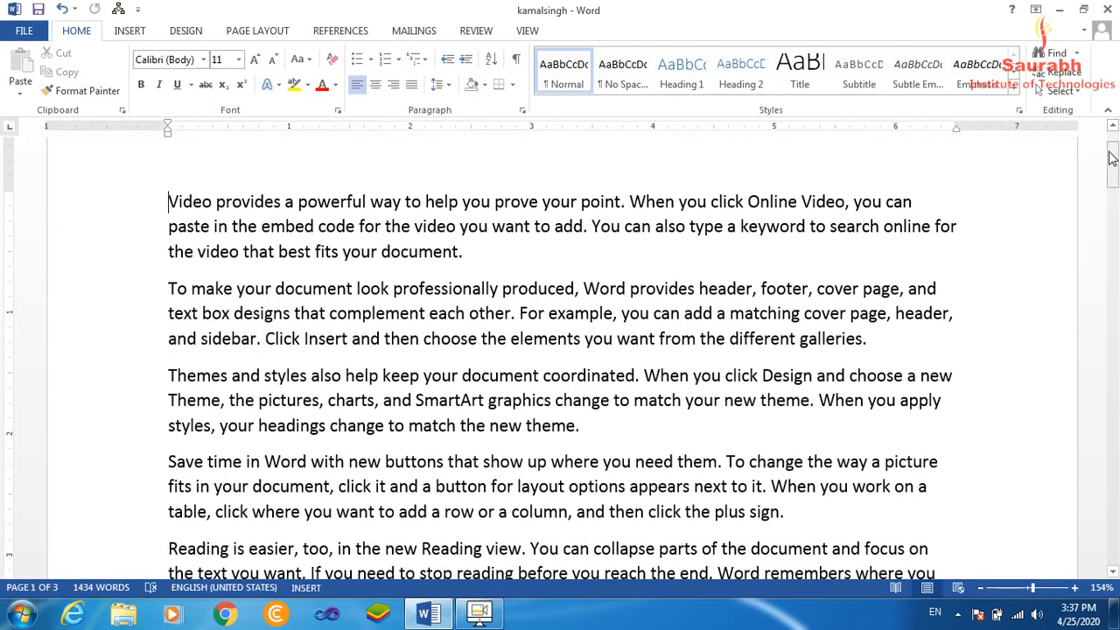
Add a new line reading "1997-2003" below the last paragraph on the document's final page.
{"action": "left_click_drag", "start_coordinate": [1112, 158], "coordinate": [1113, 509]}
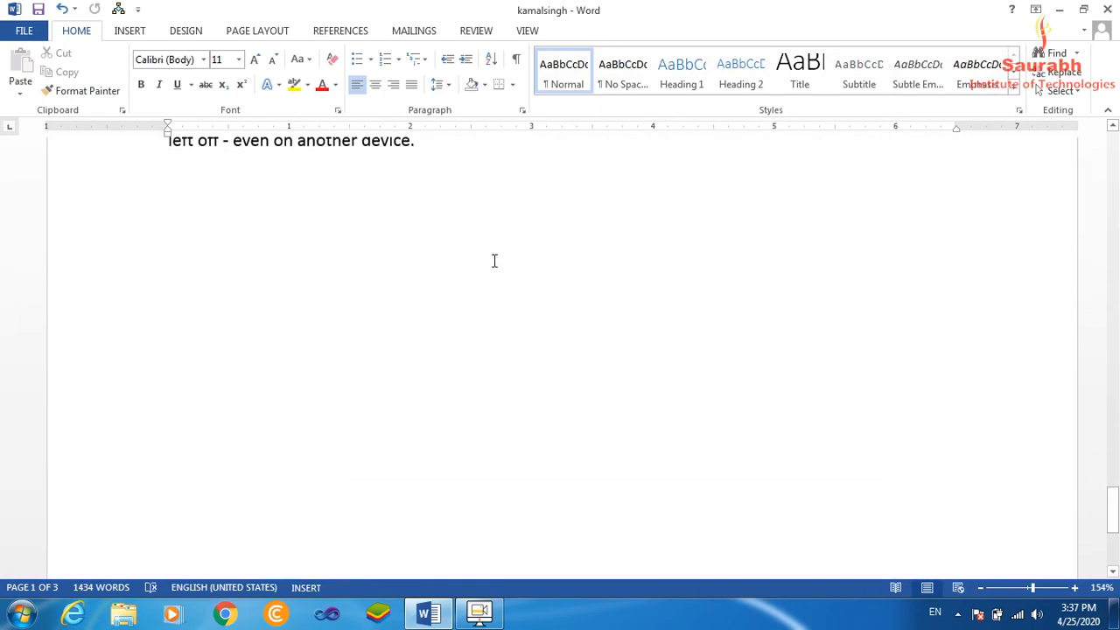
{"action": "left_click", "coordinate": [178, 196]}
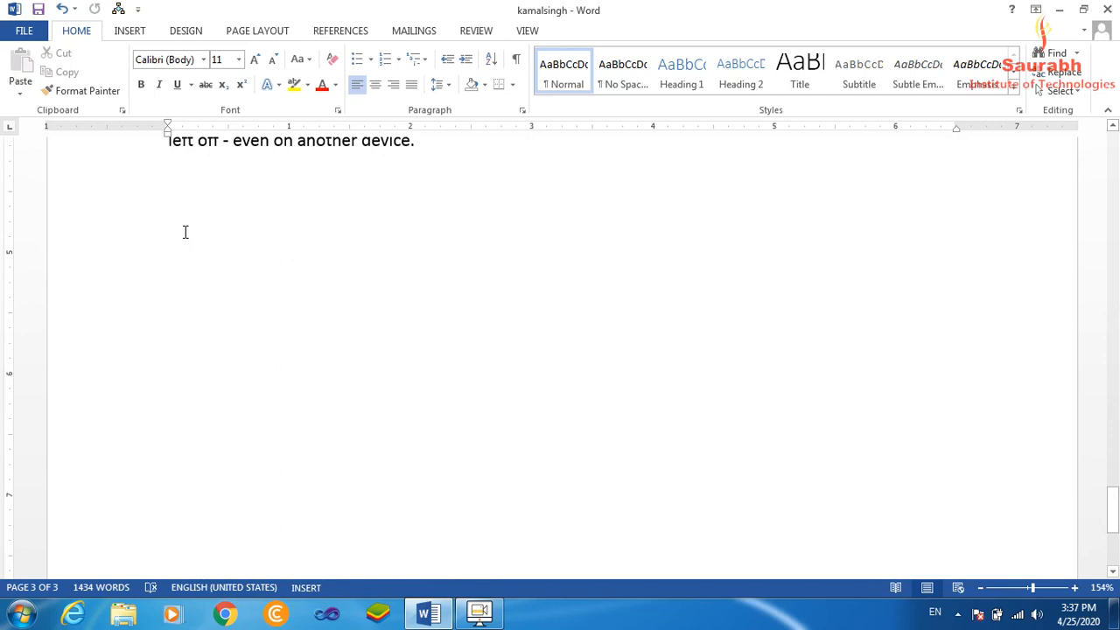
{"action": "type", "text": "1"}
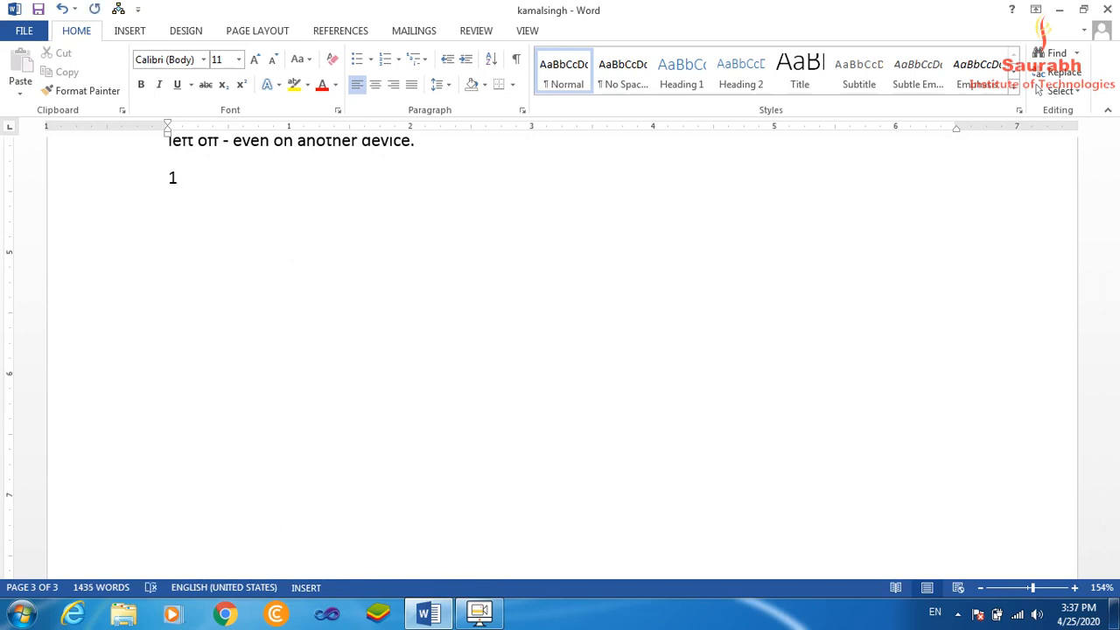
{"action": "type", "text": "97"}
{"action": "key", "text": "BackSpace"}
{"action": "type", "text": "97"}
{"action": "type", "text": "-"}
{"action": "type", "text": "2003"}
List "Page setup", "Print Preview" and "Print" on separate lines under 1997-2003, and begin a new line with "200".
{"action": "type", "text": "Pa"}
{"action": "type", "text": "ge"}
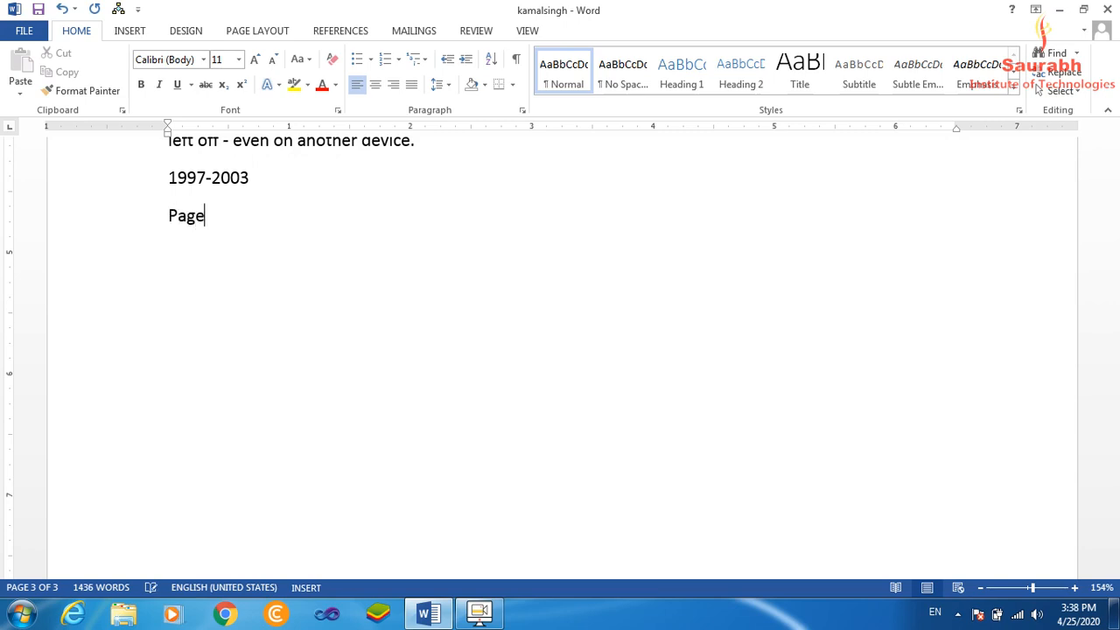
{"action": "type", "text": " setup"}
{"action": "key", "text": "Return"}
{"action": "type", "text": "Print"}
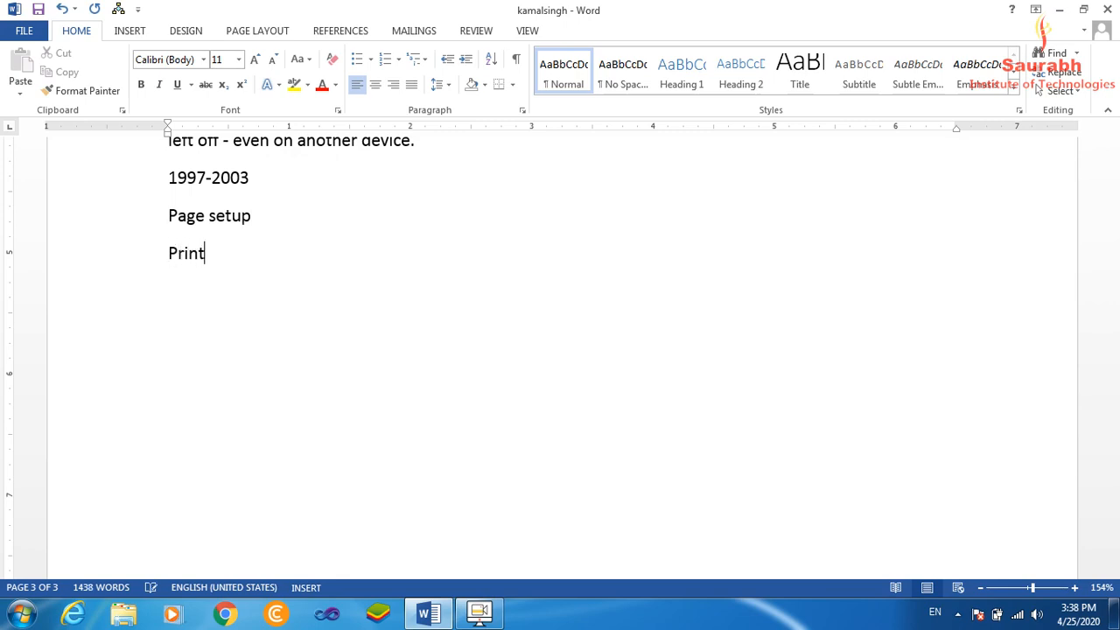
{"action": "type", "text": " Preview"}
{"action": "key", "text": "Return"}
{"action": "type", "text": "Print"}
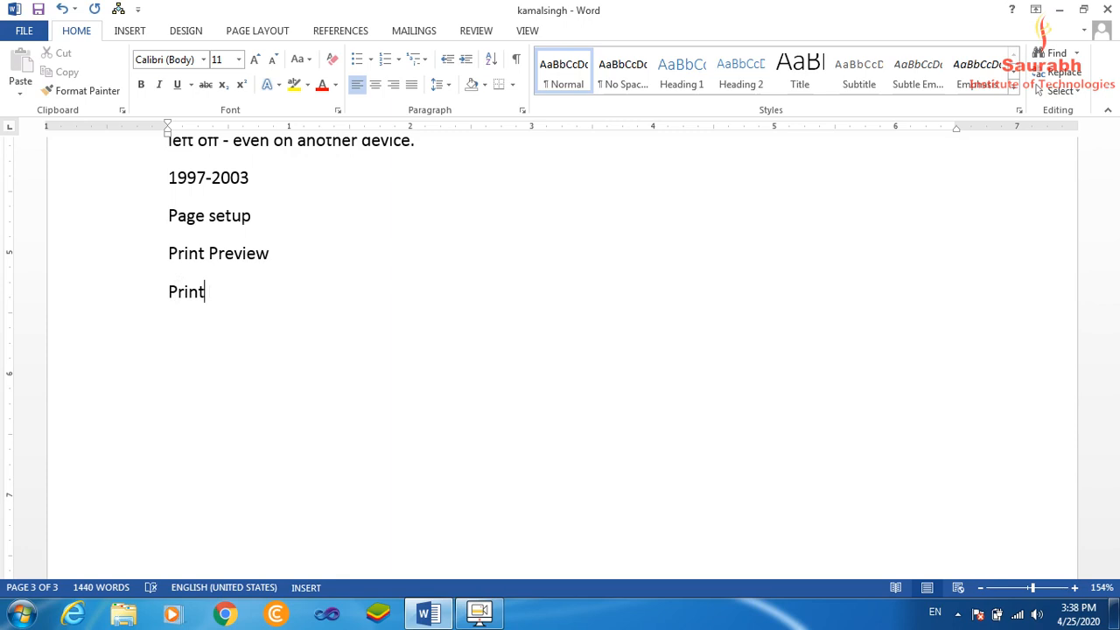
{"action": "key", "text": "Return"}
{"action": "type", "text": "200"}
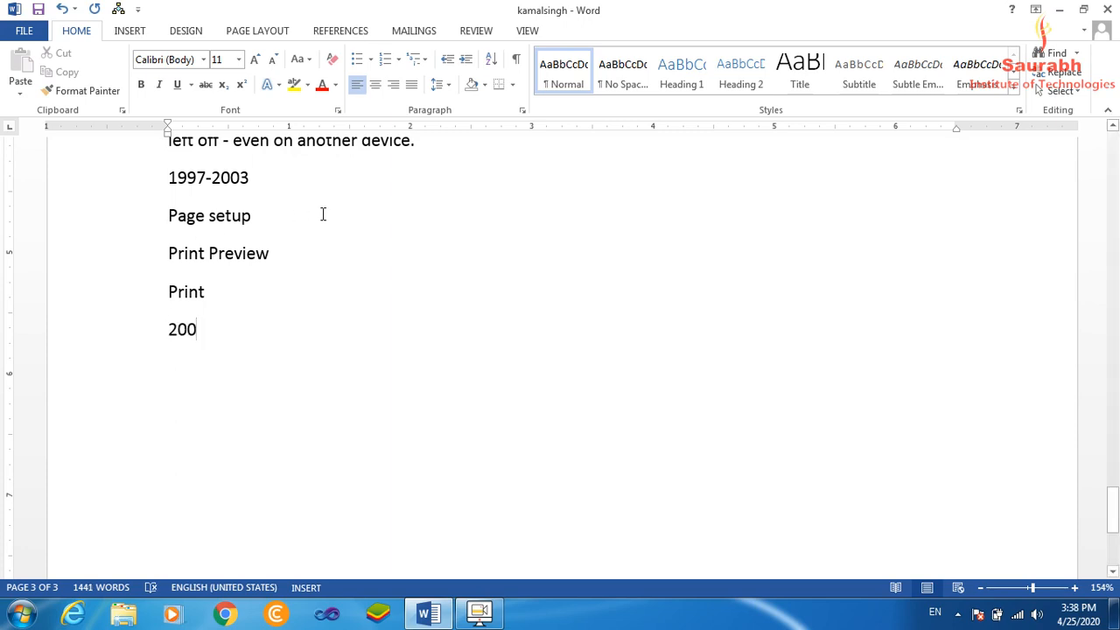
{"action": "left_click", "coordinate": [479, 617]}
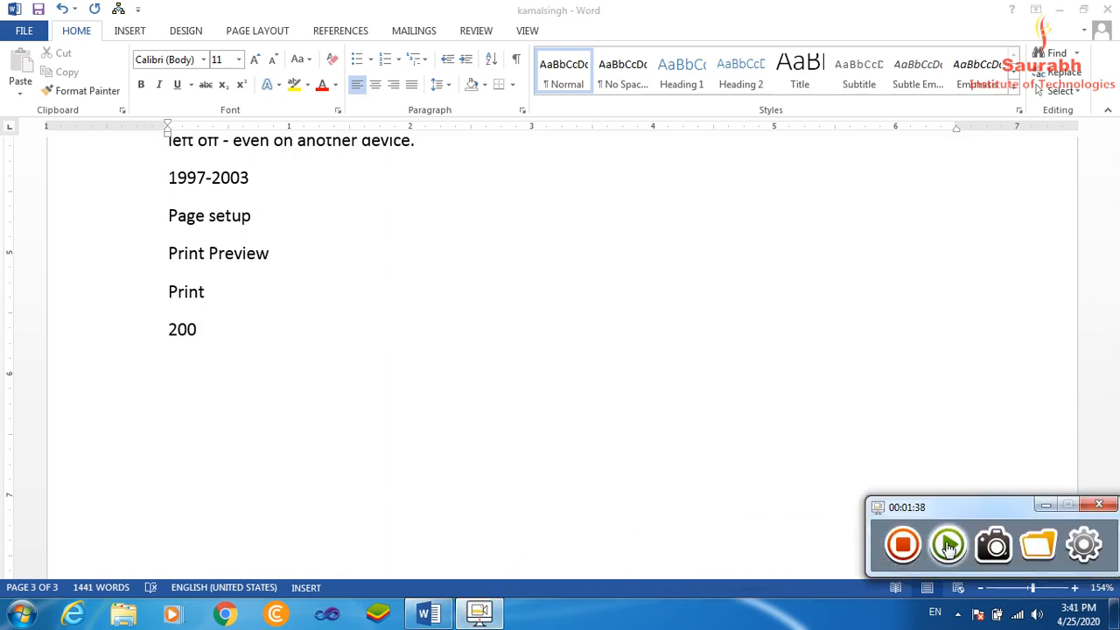
{"action": "left_click", "coordinate": [949, 545]}
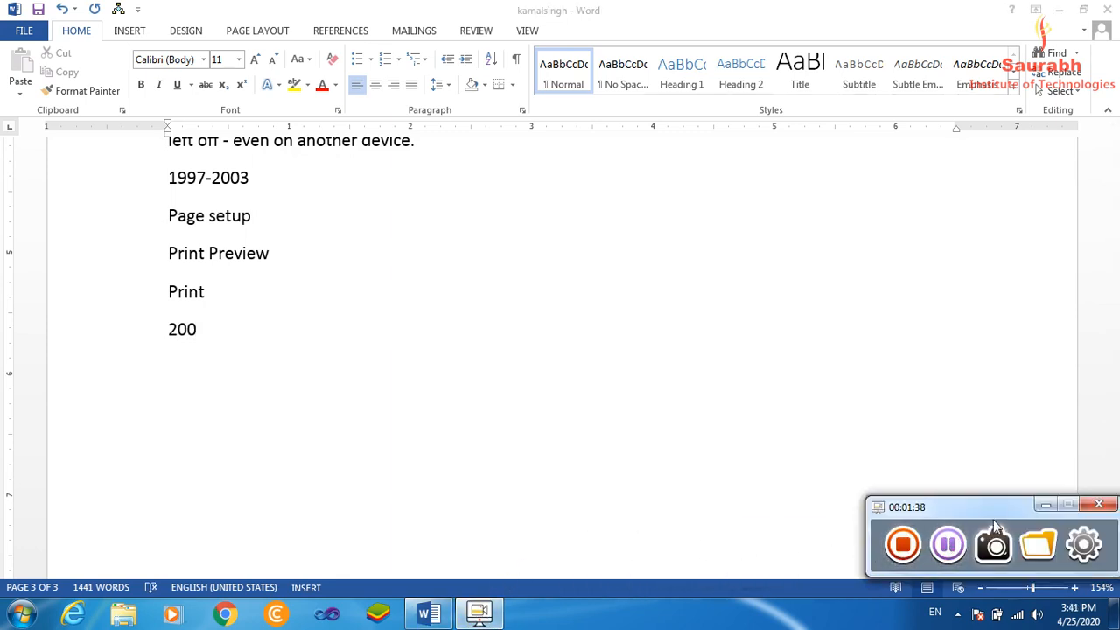
{"action": "left_click", "coordinate": [1046, 506]}
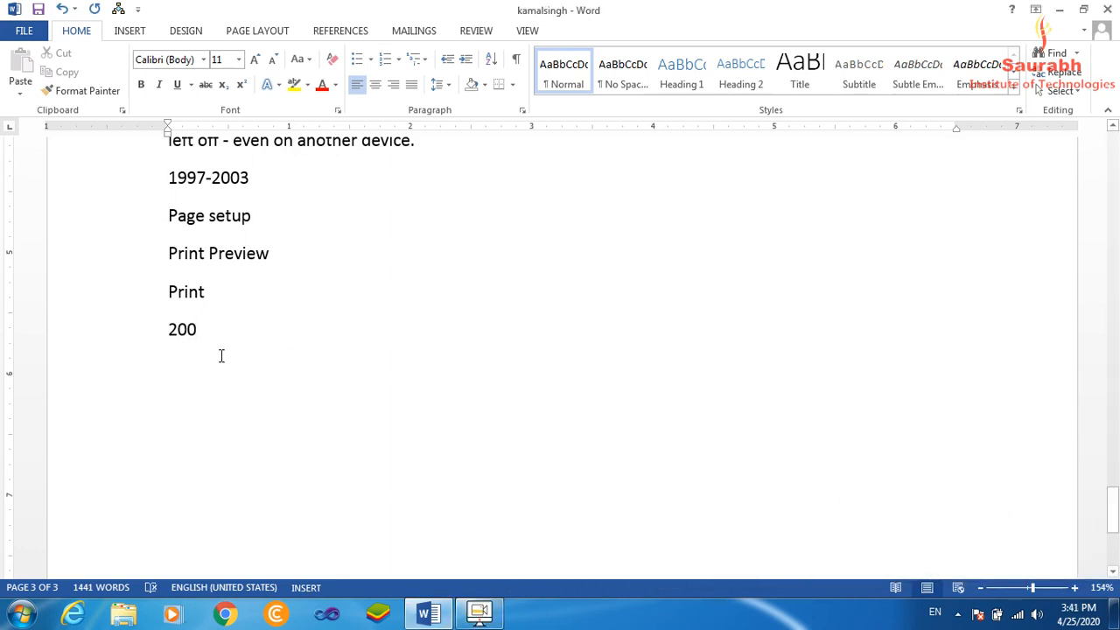
Complete the year as "2007" and list "Page setup", "Print Preview", "Print" and "Quick Print" on separate lines beneath it.
{"action": "type", "text": "7"}
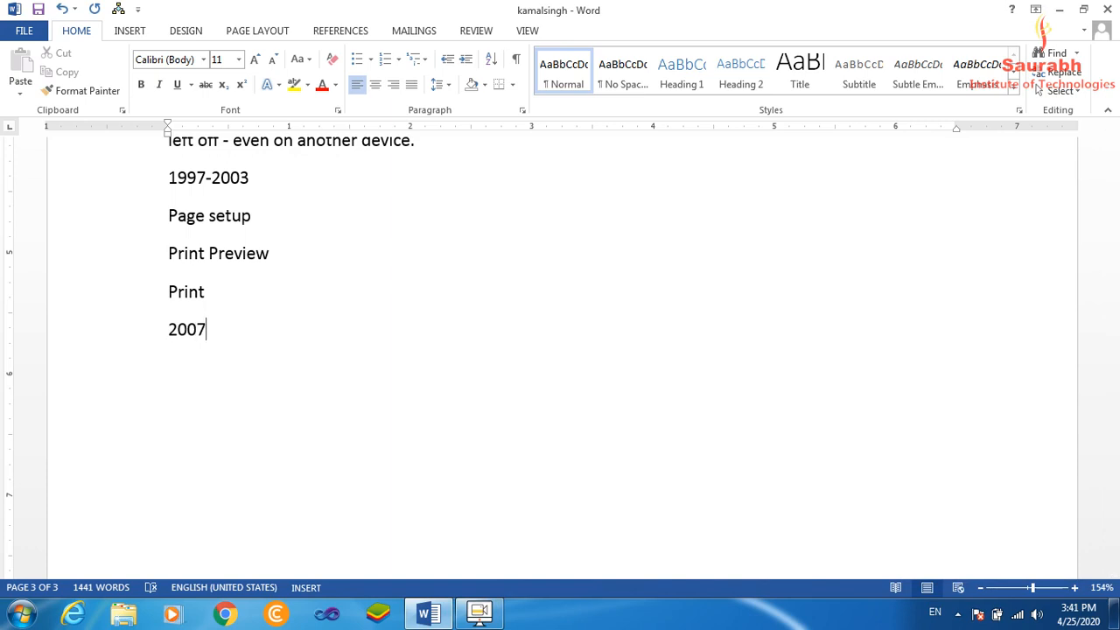
{"action": "key", "text": "Return"}
{"action": "type", "text": "Page setup "}
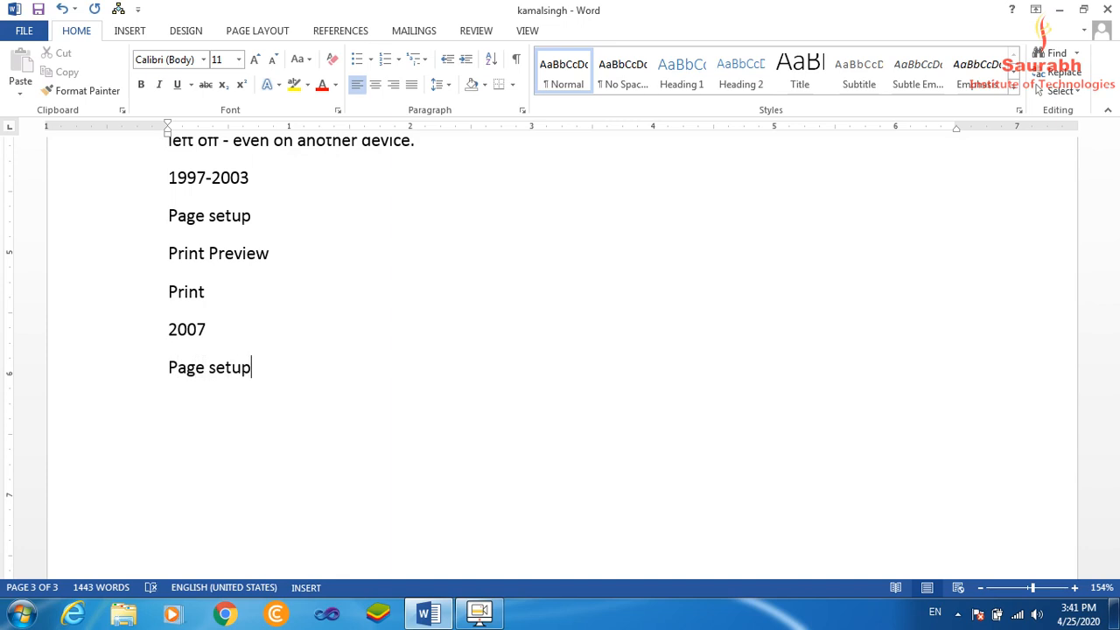
{"action": "type", "text": "Print Preview"}
{"action": "key", "text": "Return"}
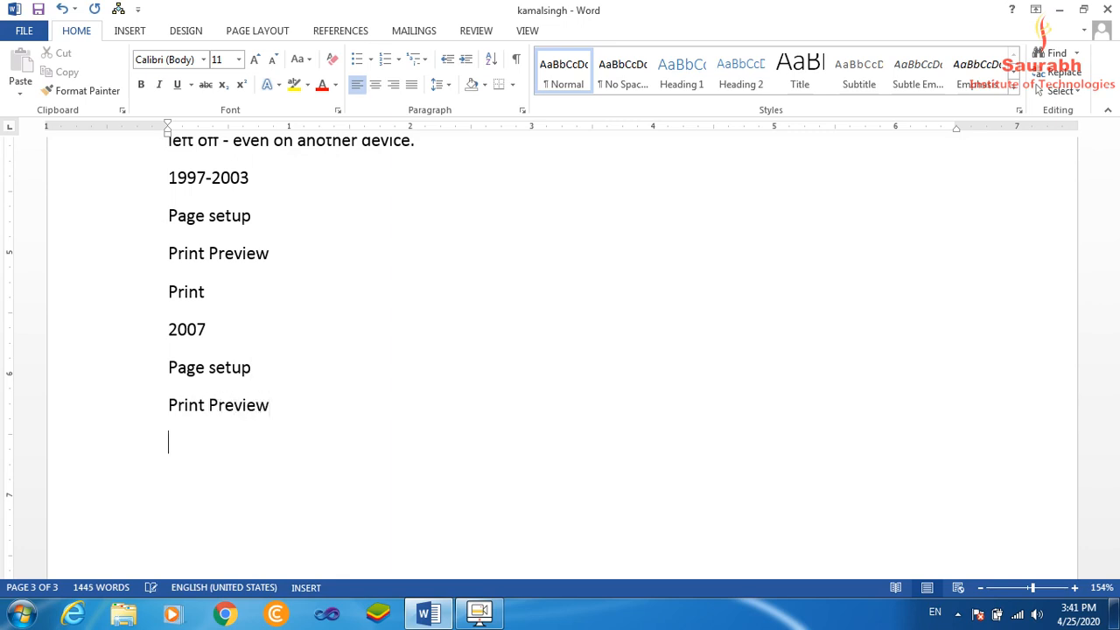
{"action": "type", "text": "Prin"}
{"action": "type", "text": "t "}
{"action": "type", "text": "Qui"}
{"action": "type", "text": "ck "}
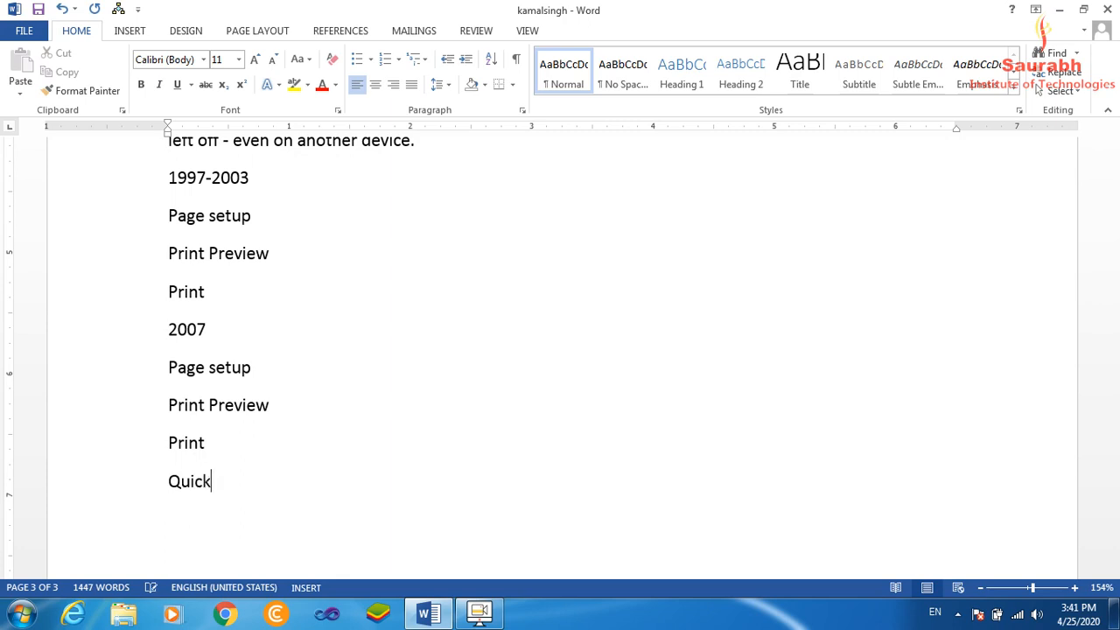
{"action": "type", "text": "Print"}
Add the year "2013" below Quick Print, with "Print" on the line beneath it.
{"action": "type", "text": "2013"}
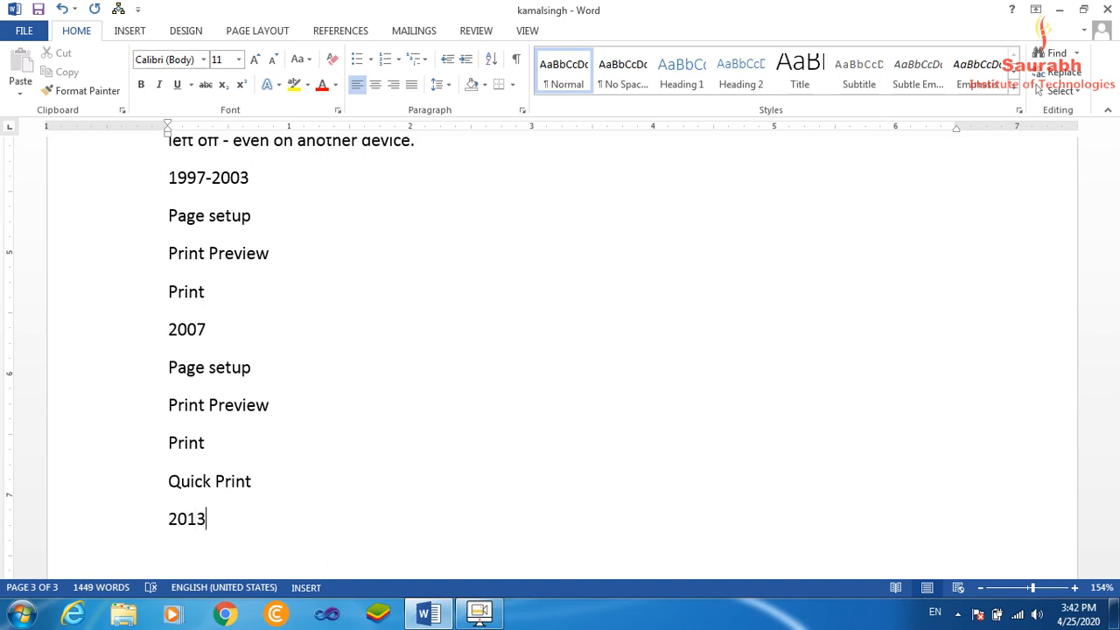
{"action": "key", "text": "Return"}
{"action": "type", "text": "Print"}
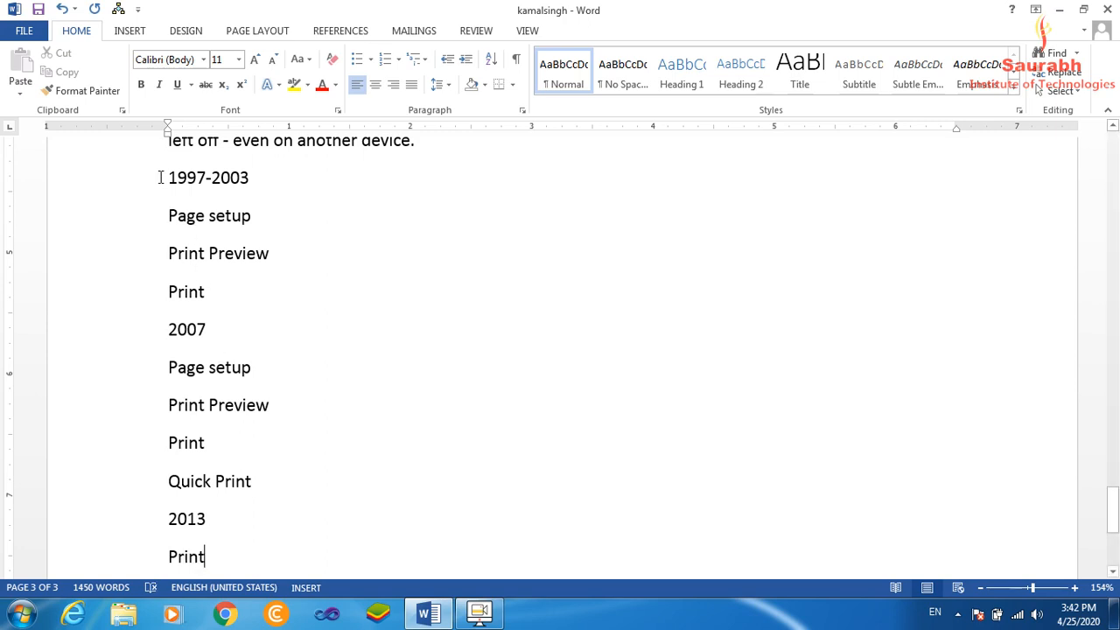
Highlight the 1997-2003, 2007 and 2013 groups of lines one at a time, and clear the selection.
{"action": "left_click_drag", "start_coordinate": [165, 178], "coordinate": [237, 292]}
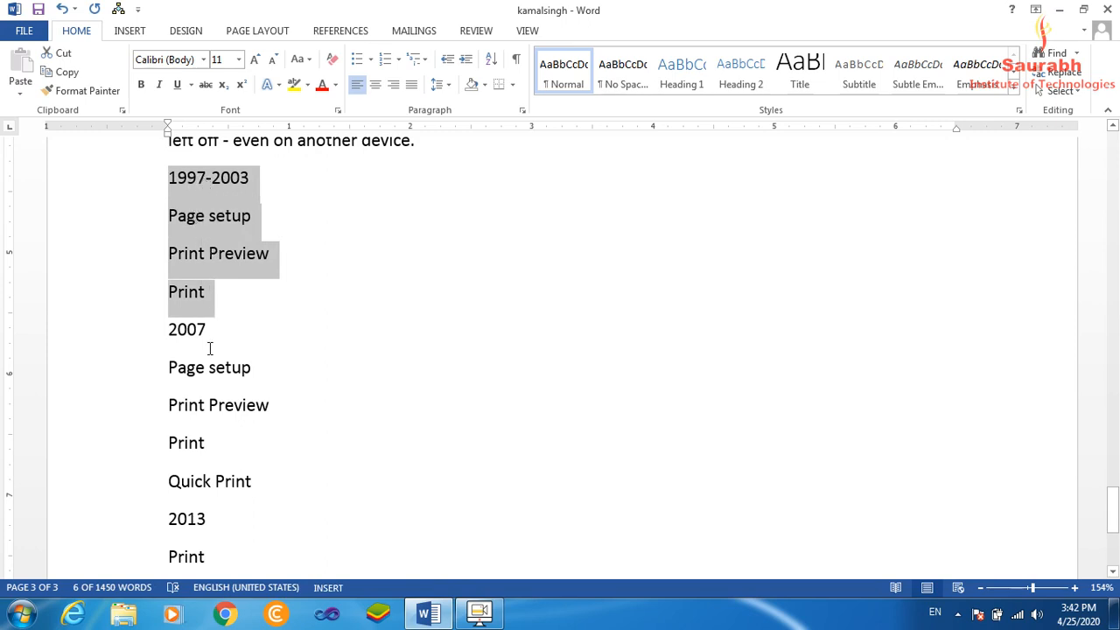
{"action": "left_click_drag", "start_coordinate": [170, 331], "coordinate": [271, 485]}
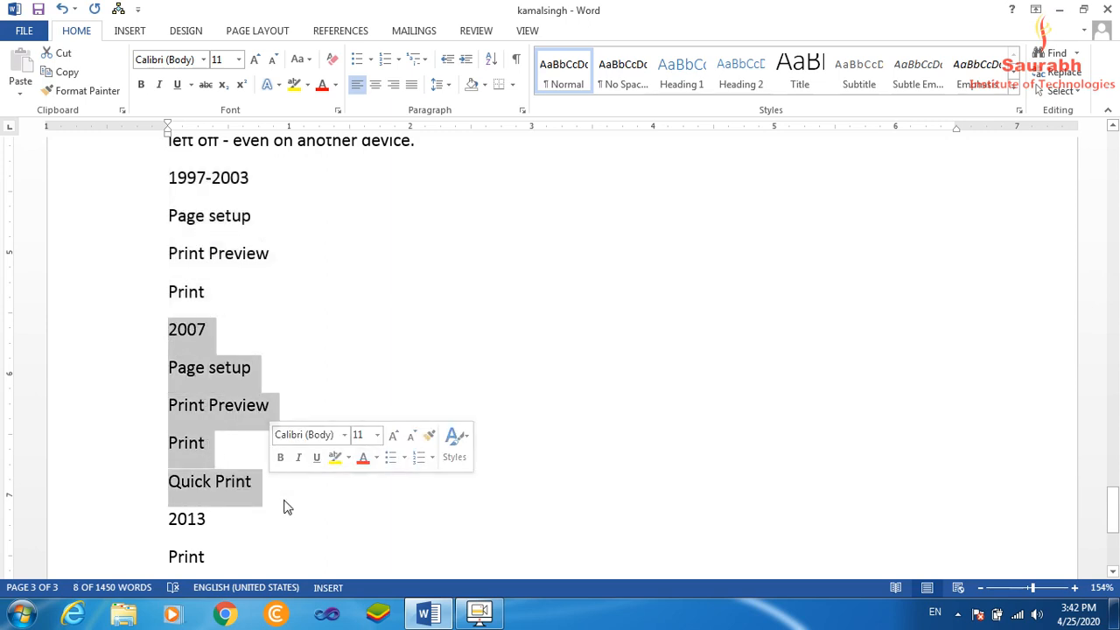
{"action": "left_click", "coordinate": [174, 526]}
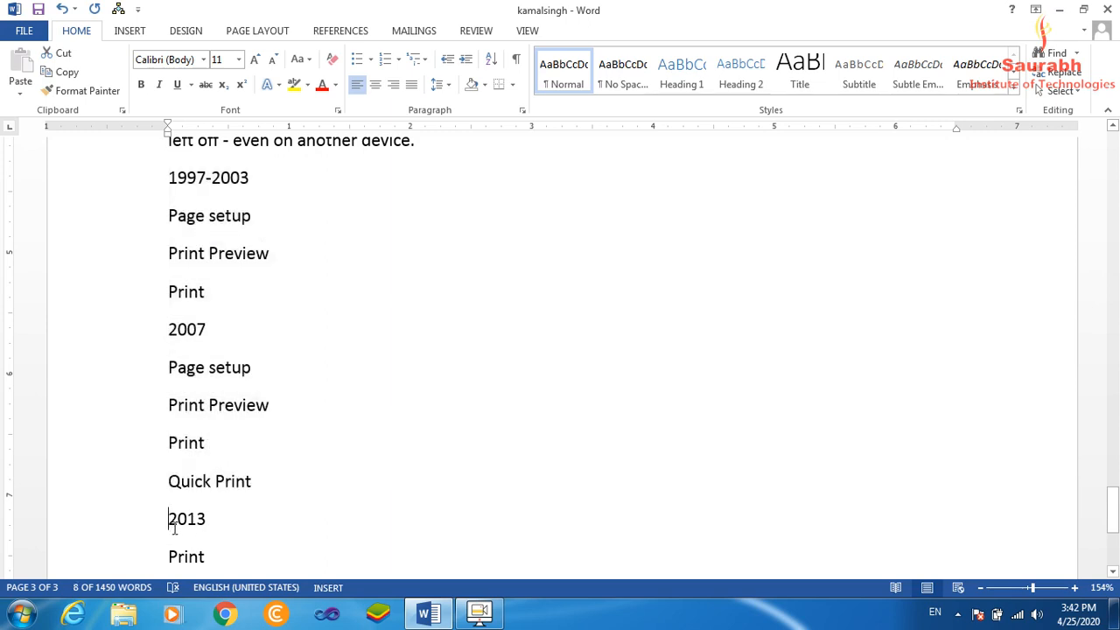
{"action": "left_click_drag", "start_coordinate": [174, 526], "coordinate": [214, 560]}
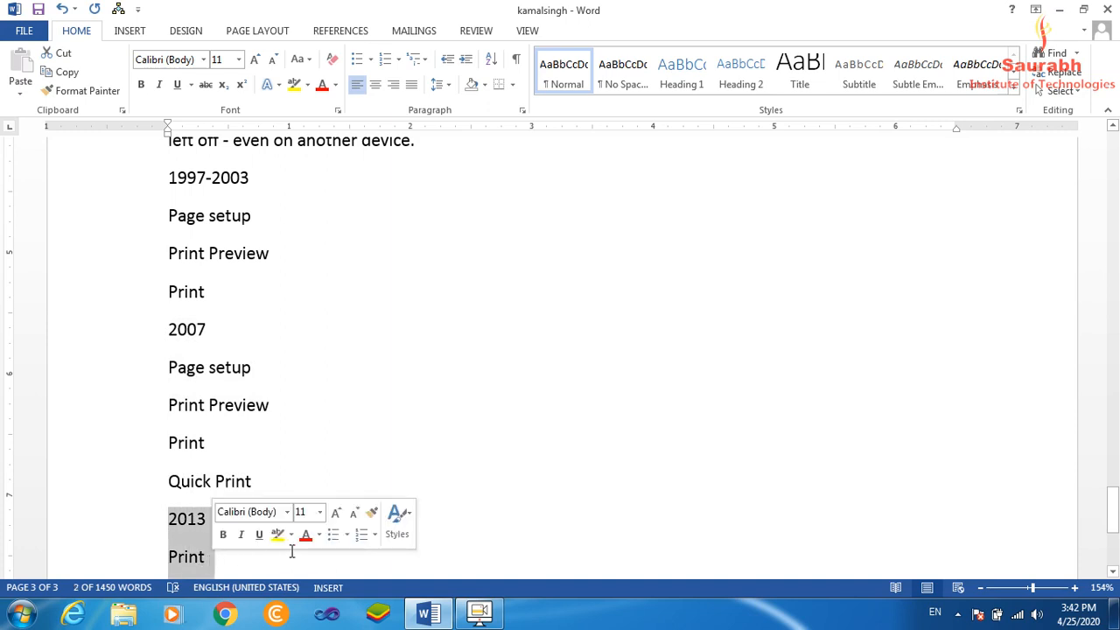
{"action": "left_click", "coordinate": [272, 308]}
Open the document's print settings and show the first page in the preview.
{"action": "left_click", "coordinate": [24, 32]}
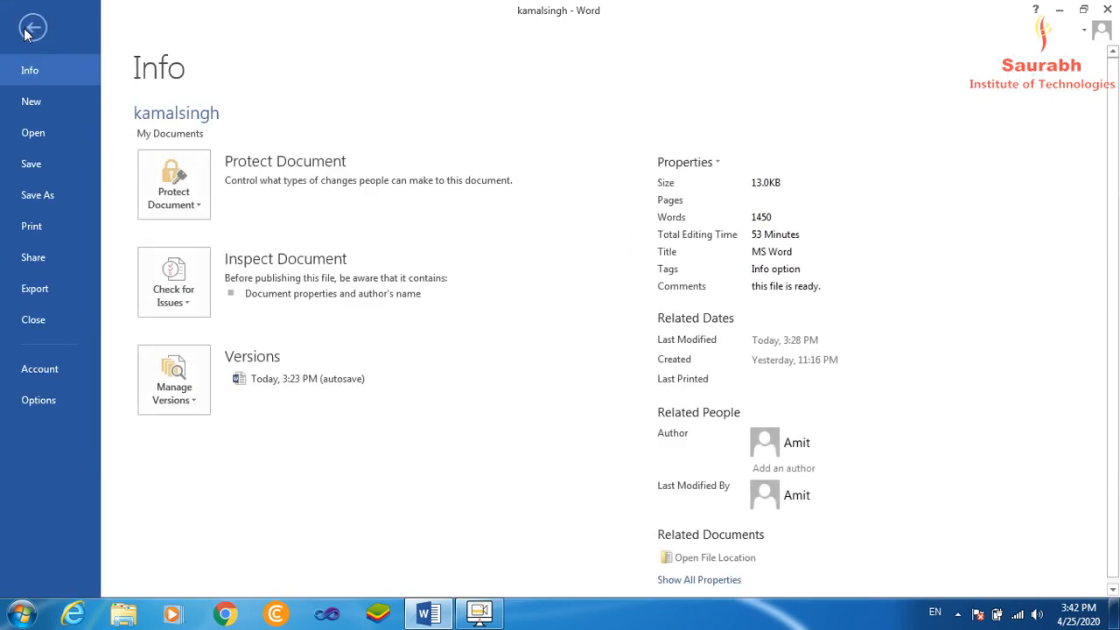
{"action": "left_click", "coordinate": [32, 227]}
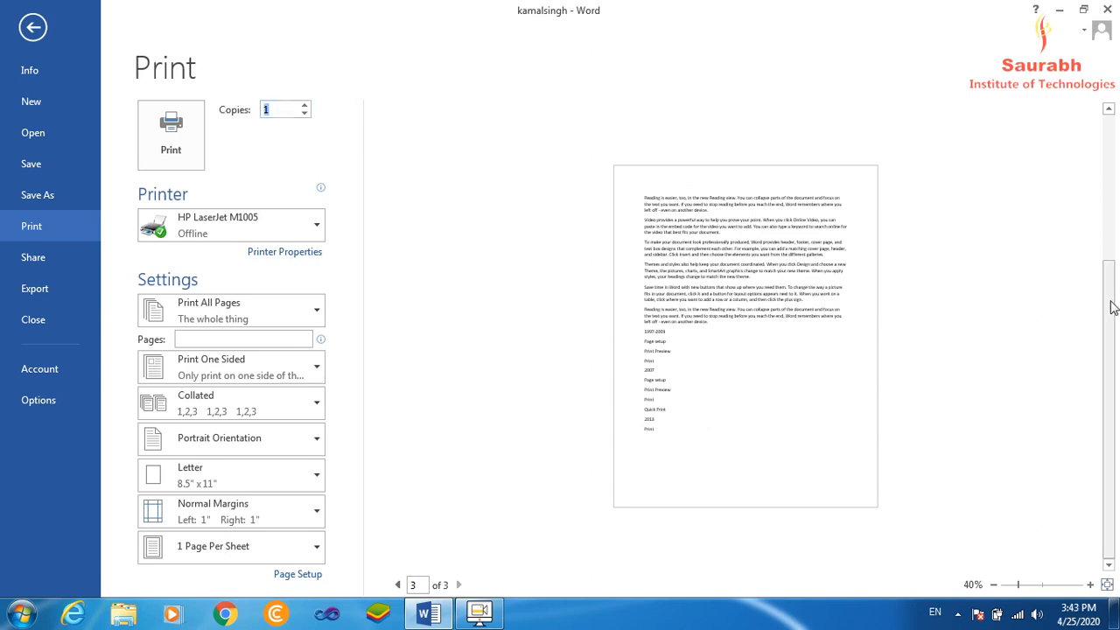
{"action": "left_click_drag", "start_coordinate": [1113, 307], "coordinate": [1117, 143]}
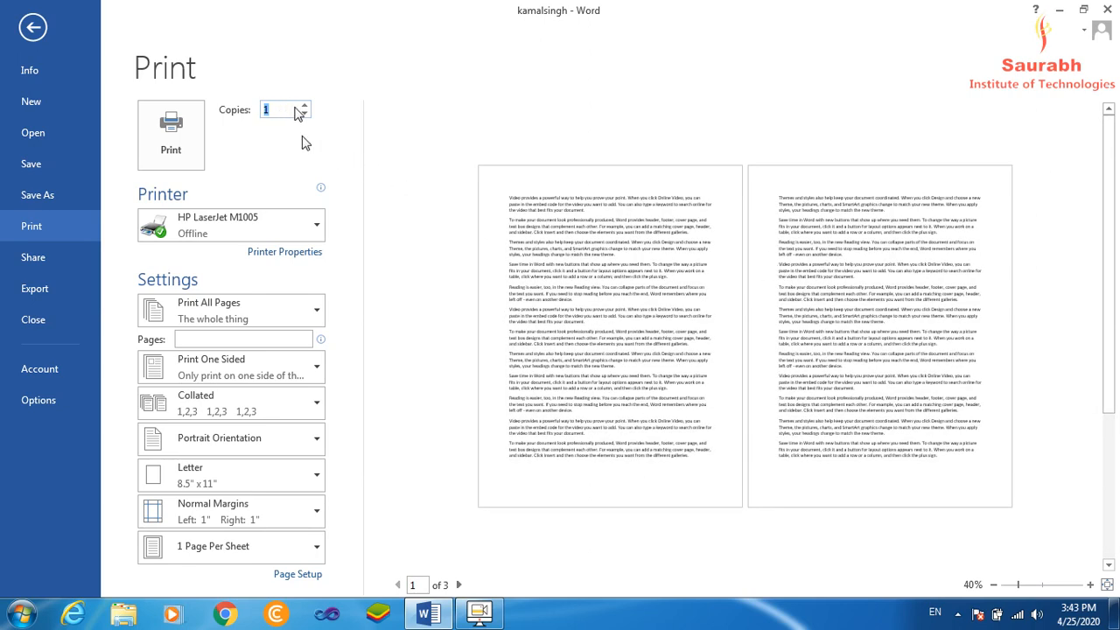
Check the number-of-copies control and choose HP LaserJet M1005 as the printer.
{"action": "left_click", "coordinate": [306, 105]}
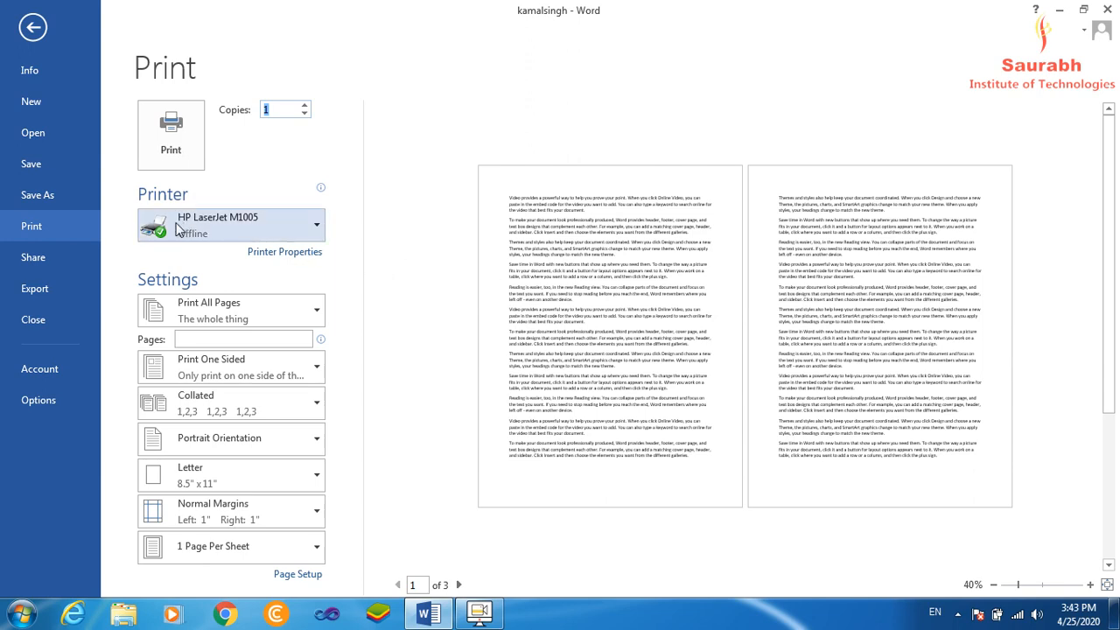
{"action": "mouse_move", "coordinate": [267, 223]}
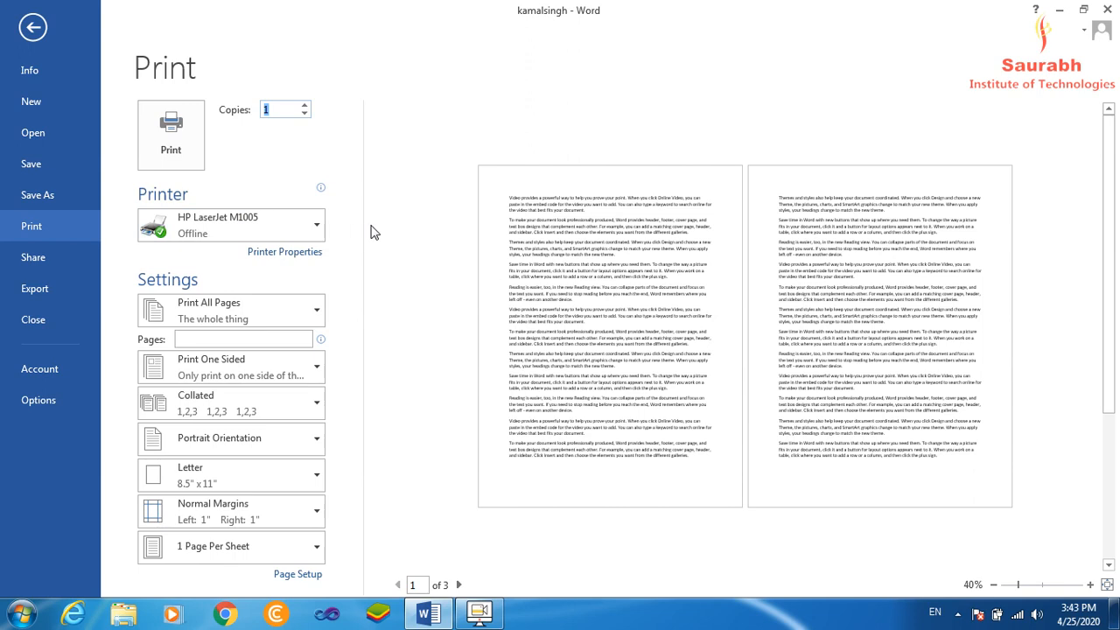
{"action": "left_click", "coordinate": [315, 229]}
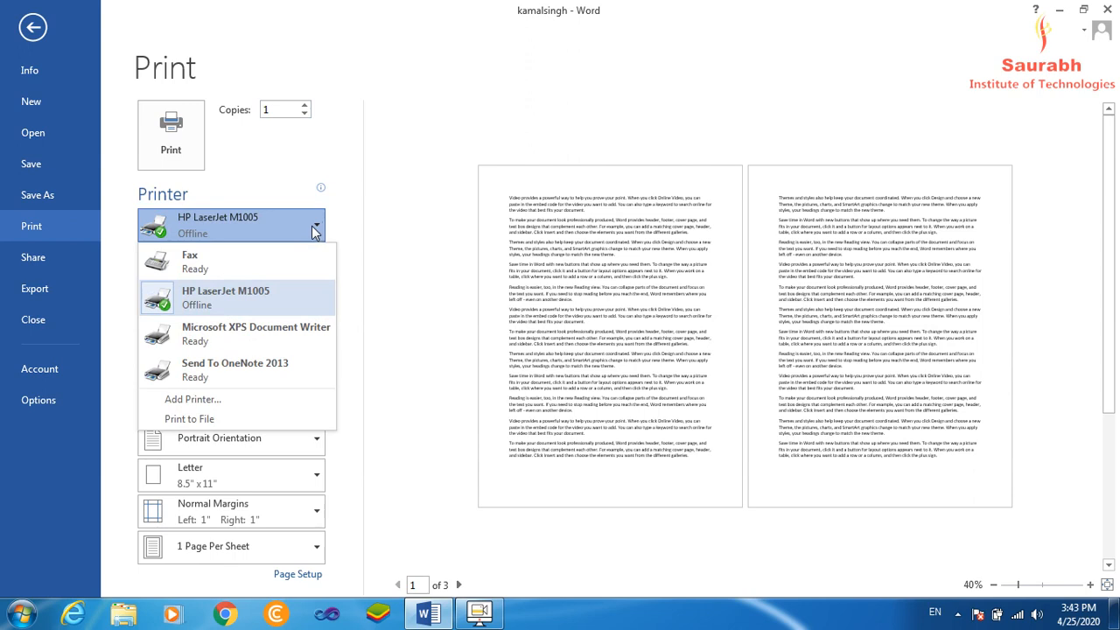
{"action": "left_click", "coordinate": [218, 299]}
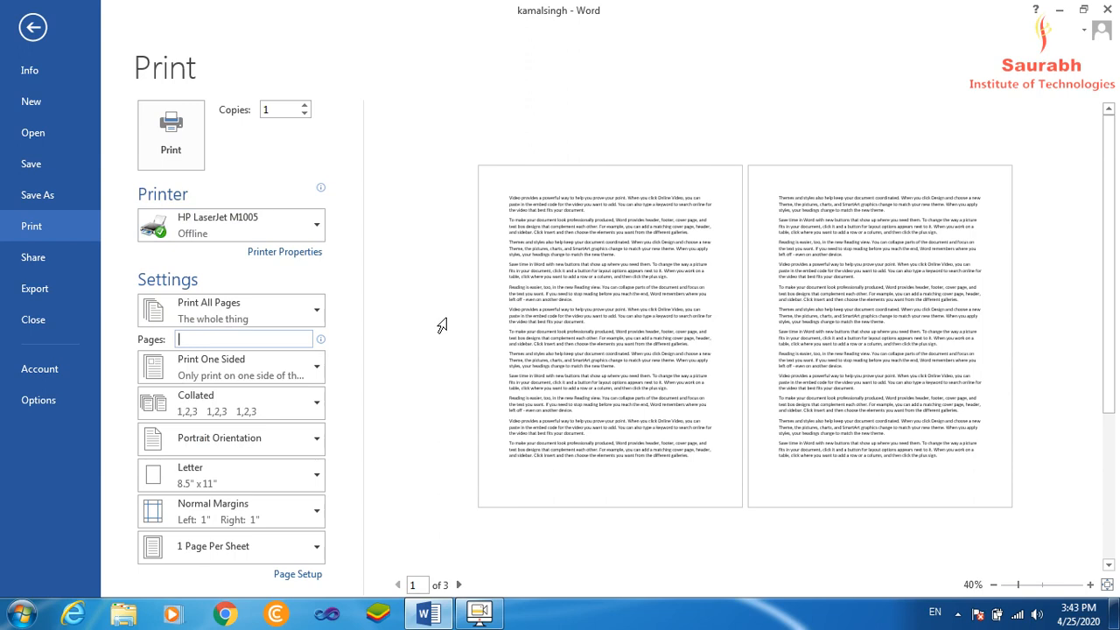
Set the pages to print to "1,3" and select the entered page numbers.
{"action": "type", "text": "5"}
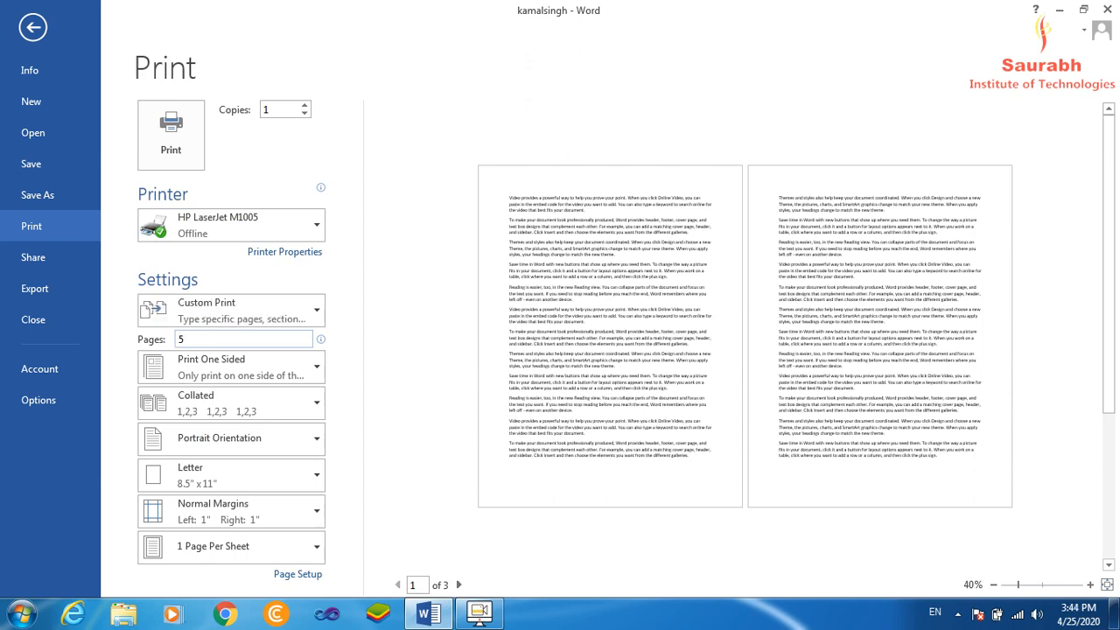
{"action": "key", "text": "BackSpace"}
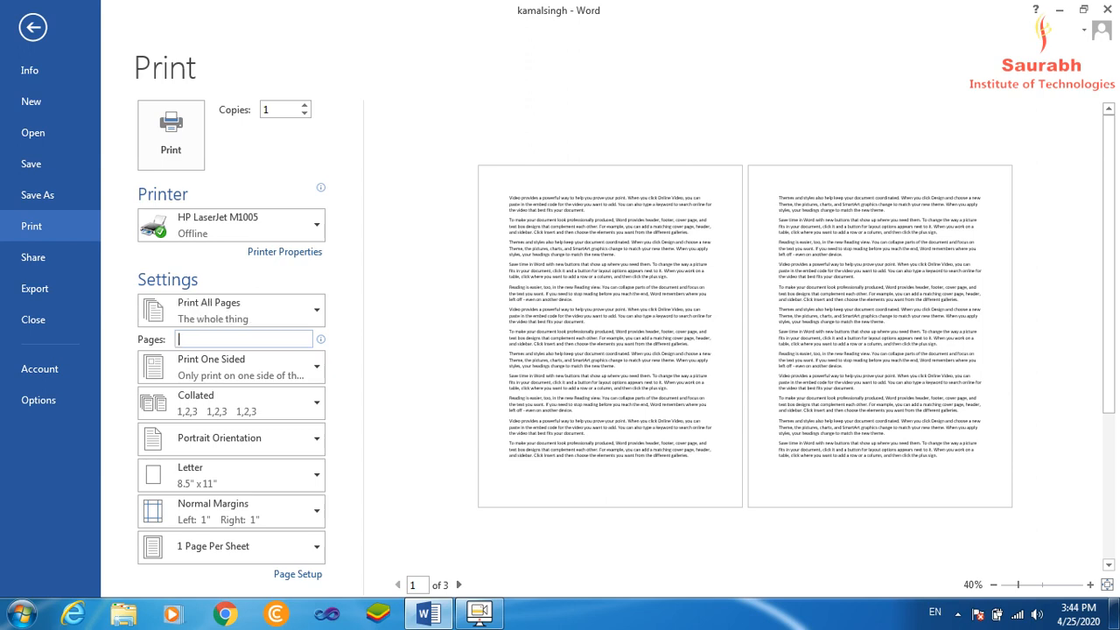
{"action": "type", "text": "1"}
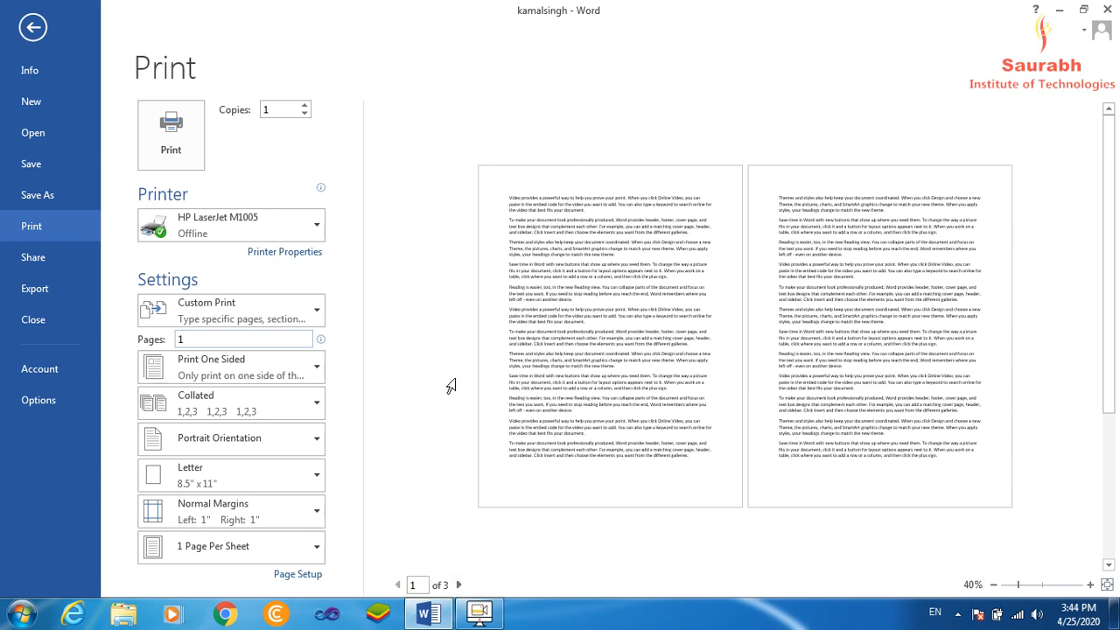
{"action": "type", "text": ",3"}
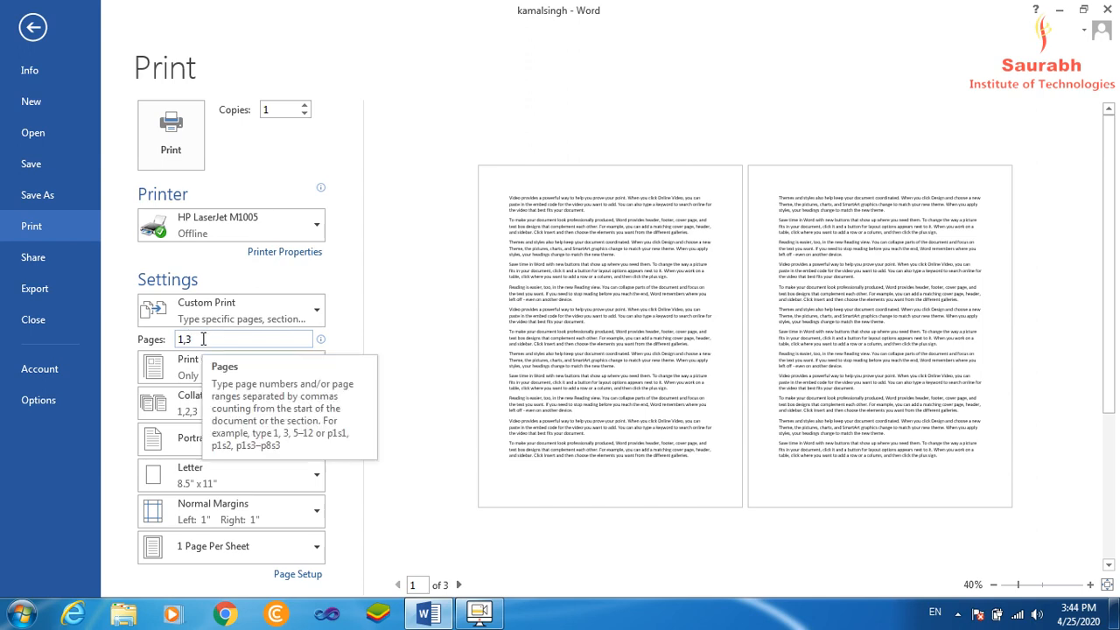
{"action": "left_click_drag", "start_coordinate": [199, 339], "coordinate": [175, 339]}
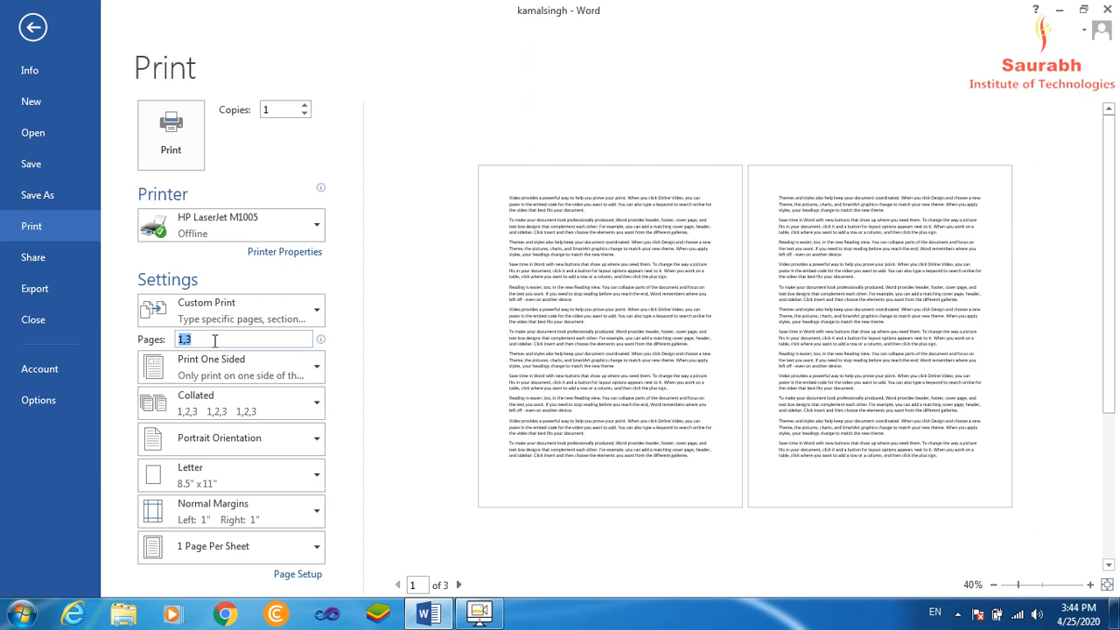
Set the pages to print to "10-15", and clear the entry.
{"action": "key", "text": "BackSpace"}
{"action": "type", "text": "10-15"}
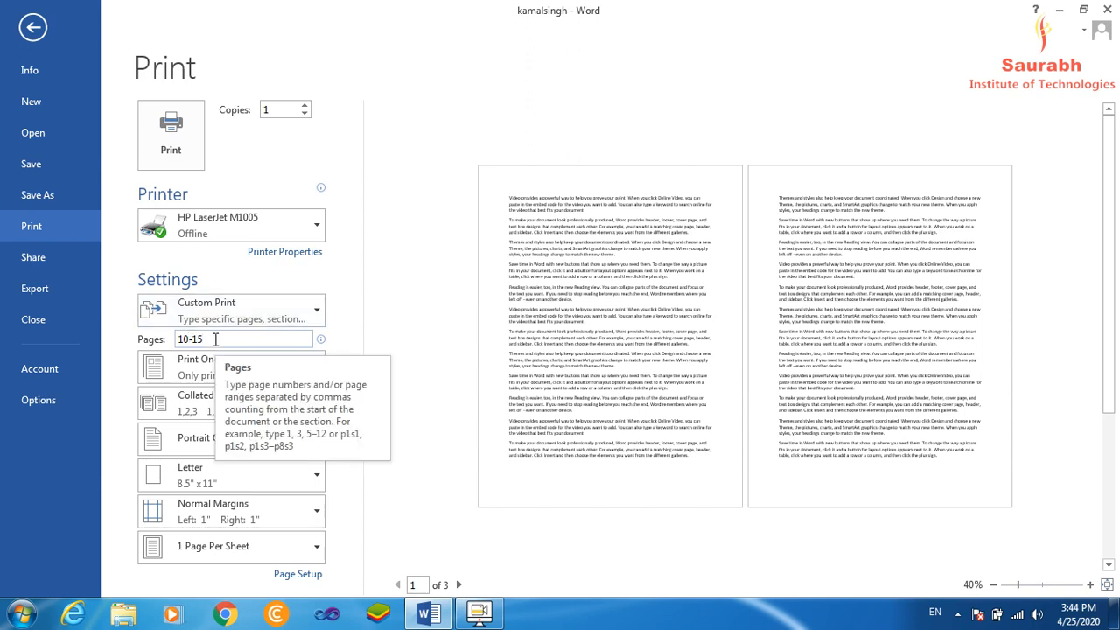
{"action": "key", "text": "BackSpace"}
{"action": "key", "text": "BackSpace"}
{"action": "key", "text": "BackSpace"}
{"action": "key", "text": "BackSpace"}
{"action": "key", "text": "BackSpace"}
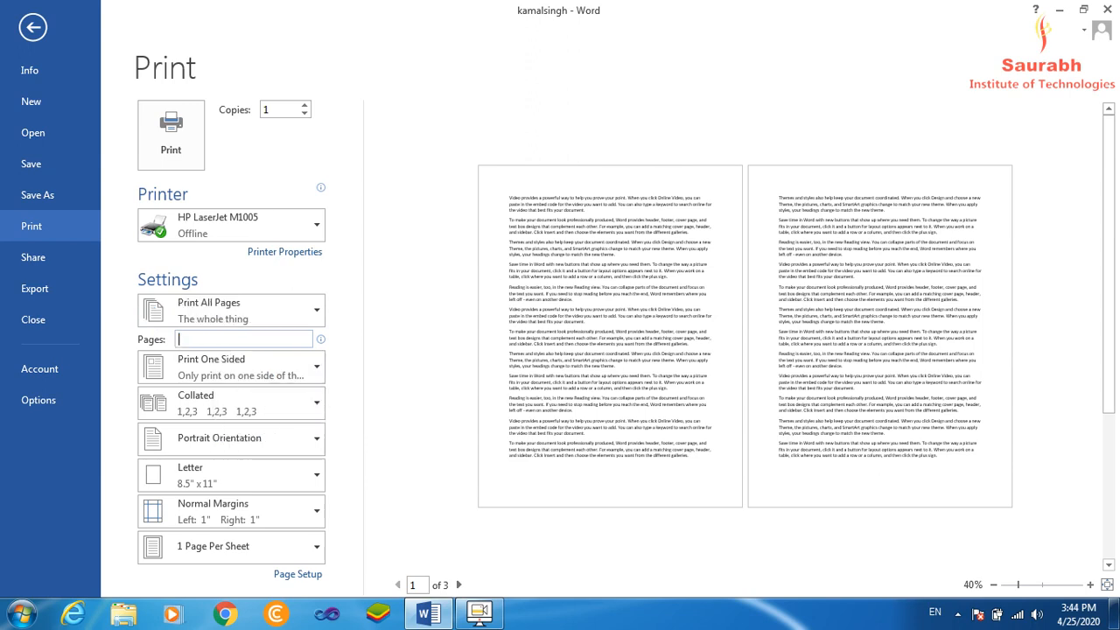
Set the pages to print to "1,3,7-10" and show the available print range options.
{"action": "type", "text": "1"}
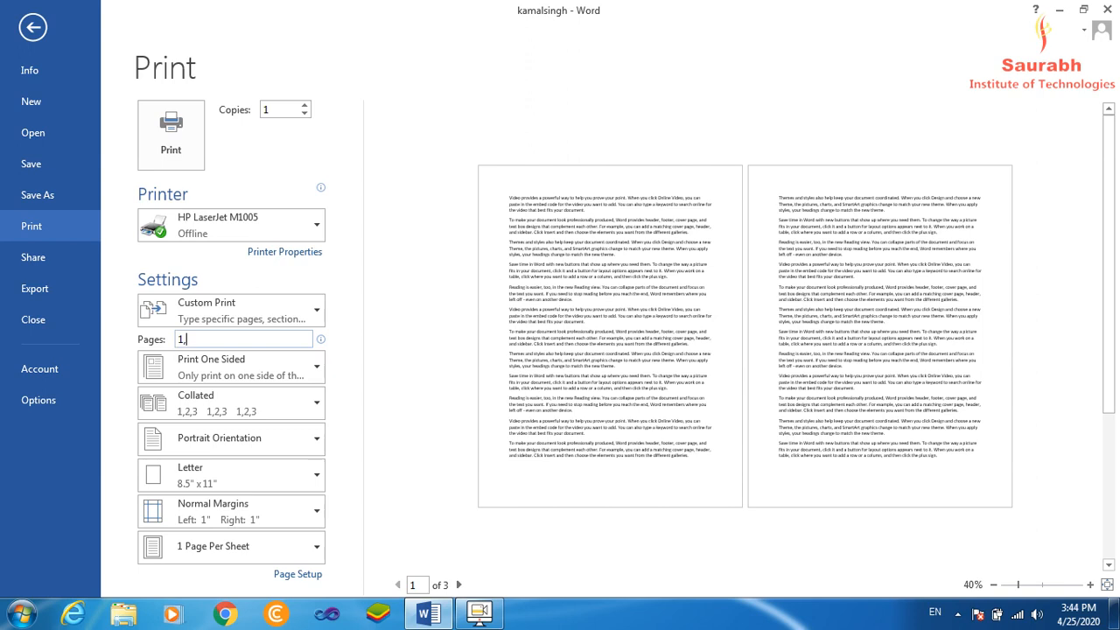
{"action": "type", "text": ",3,7-10"}
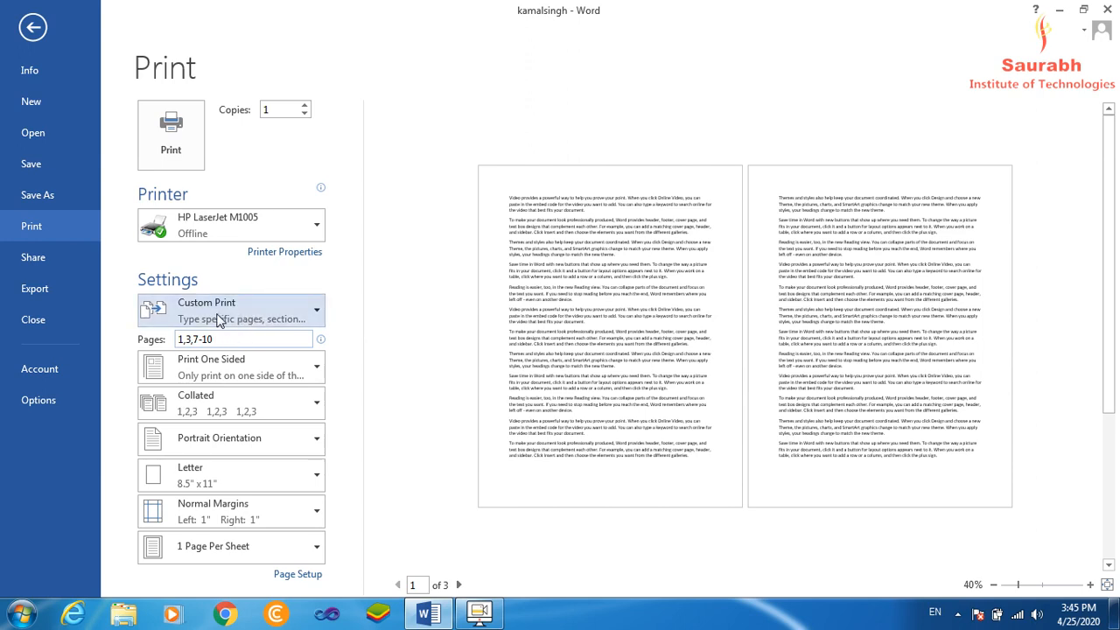
{"action": "left_click", "coordinate": [315, 314]}
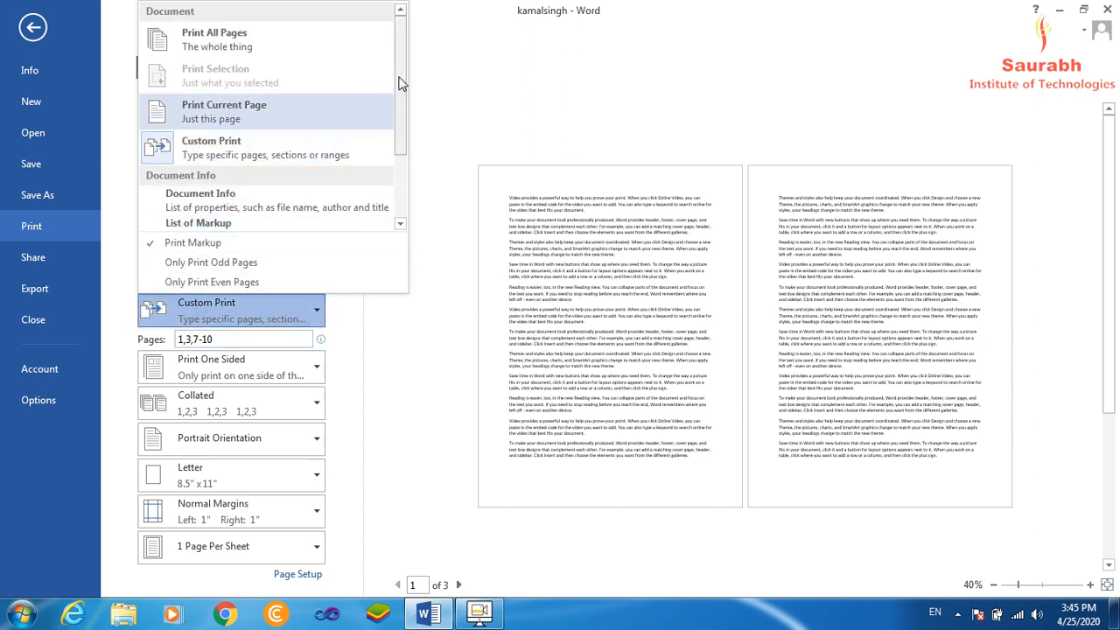
Return to the document and select the paragraph beginning "To make your document look professionally produced".
{"action": "left_click", "coordinate": [33, 28]}
{"action": "left_click", "coordinate": [33, 28]}
{"action": "scroll", "coordinate": [323, 247], "scroll_direction": "up", "scroll_amount": 5}
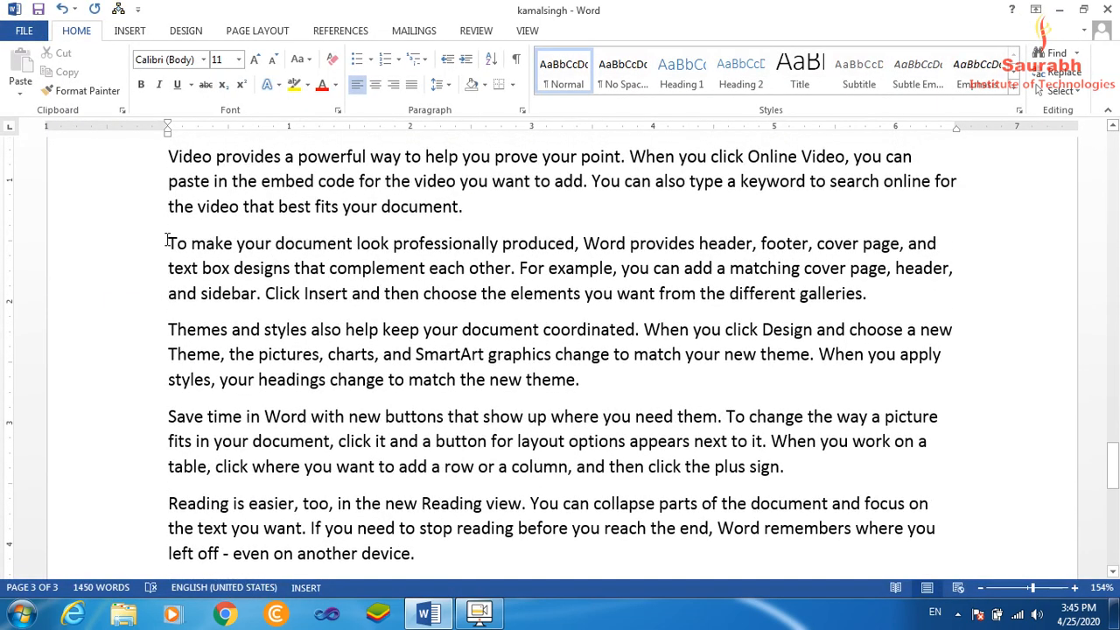
{"action": "left_click_drag", "start_coordinate": [168, 243], "coordinate": [884, 299]}
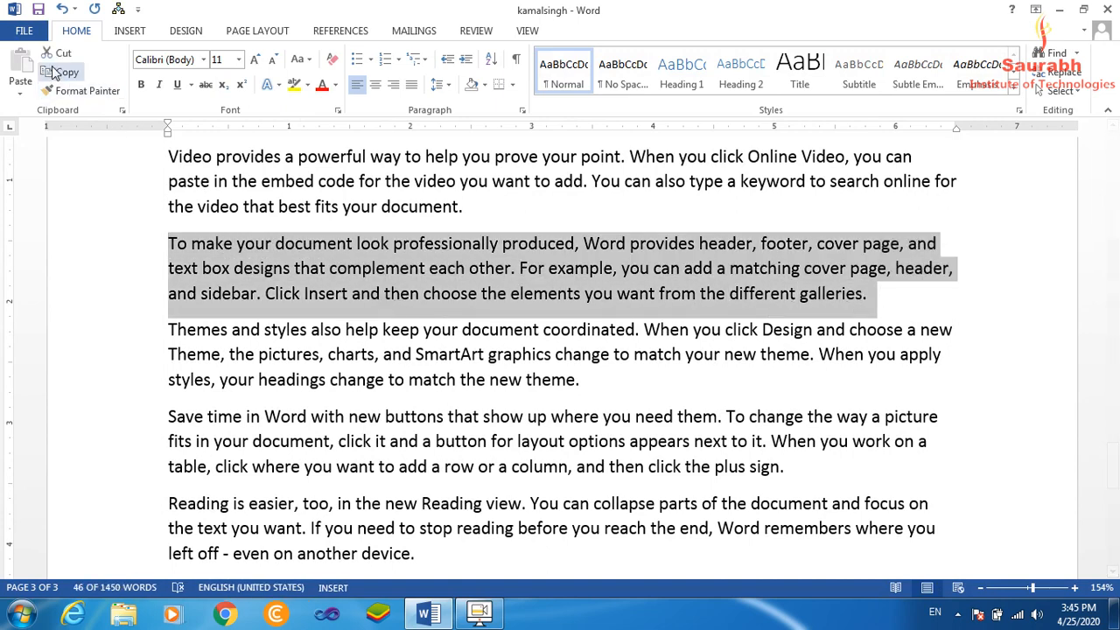
Reopen the print settings and set the print range to Print Selection.
{"action": "left_click", "coordinate": [25, 31]}
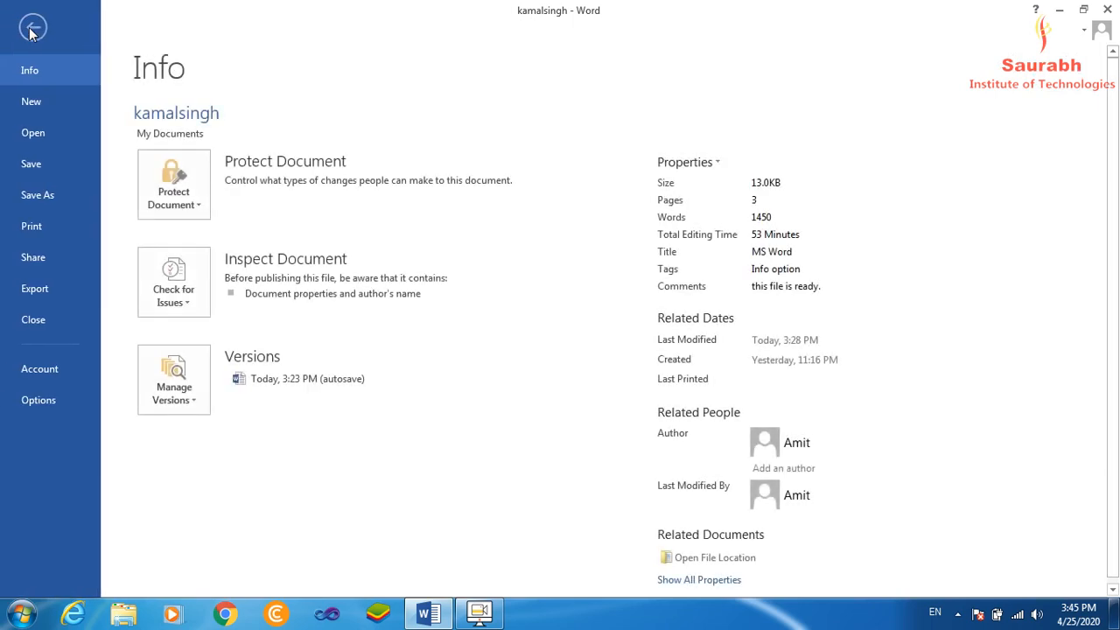
{"action": "left_click", "coordinate": [35, 231]}
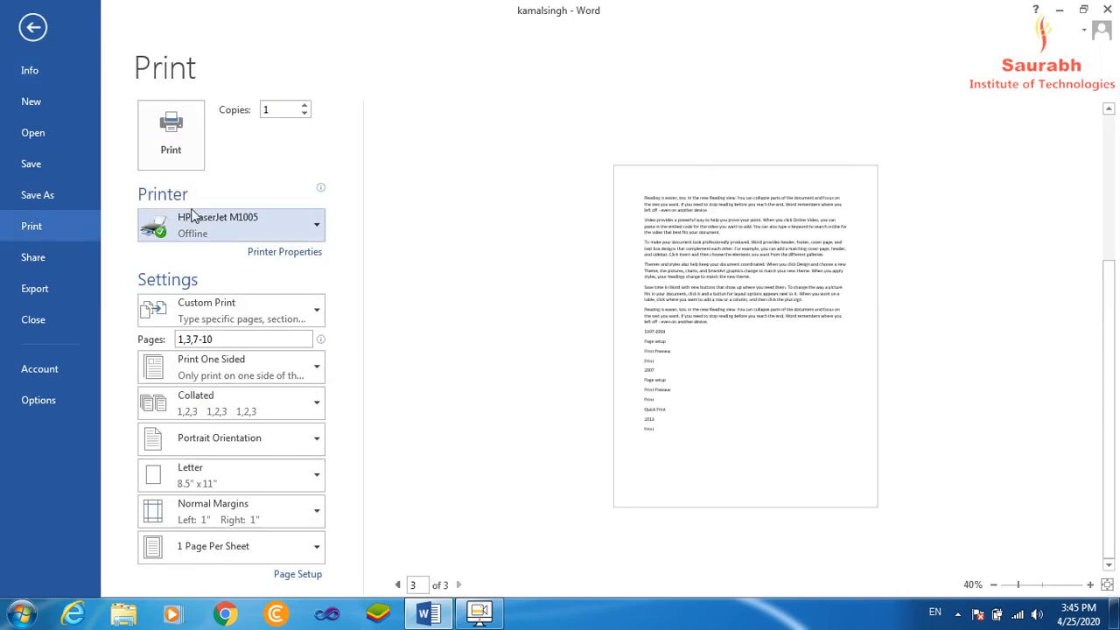
{"action": "left_click", "coordinate": [317, 315]}
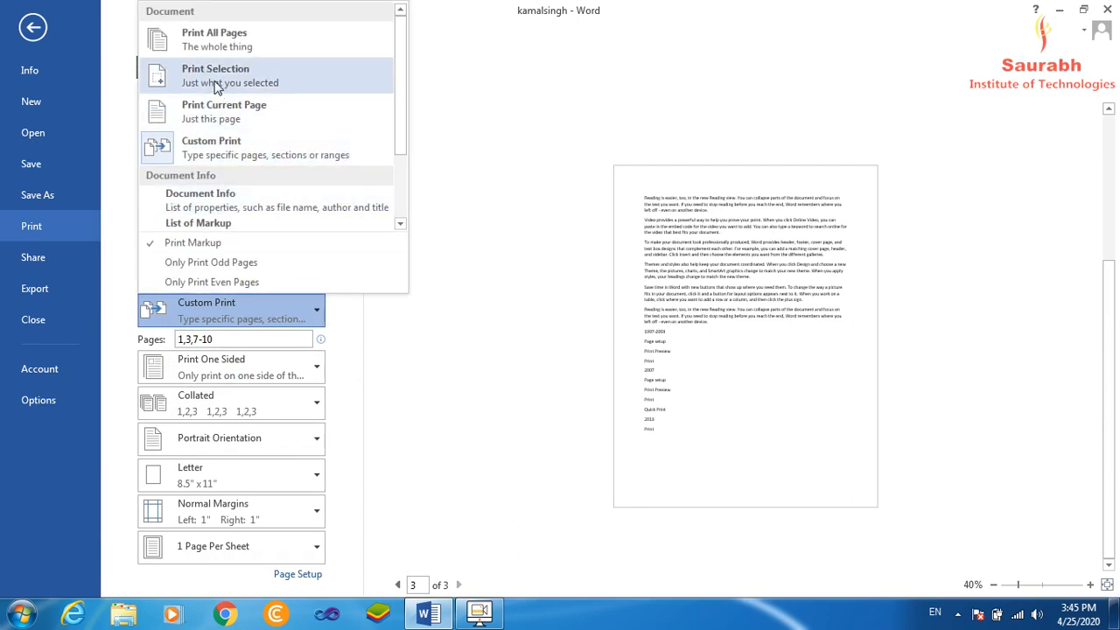
{"action": "left_click", "coordinate": [250, 74]}
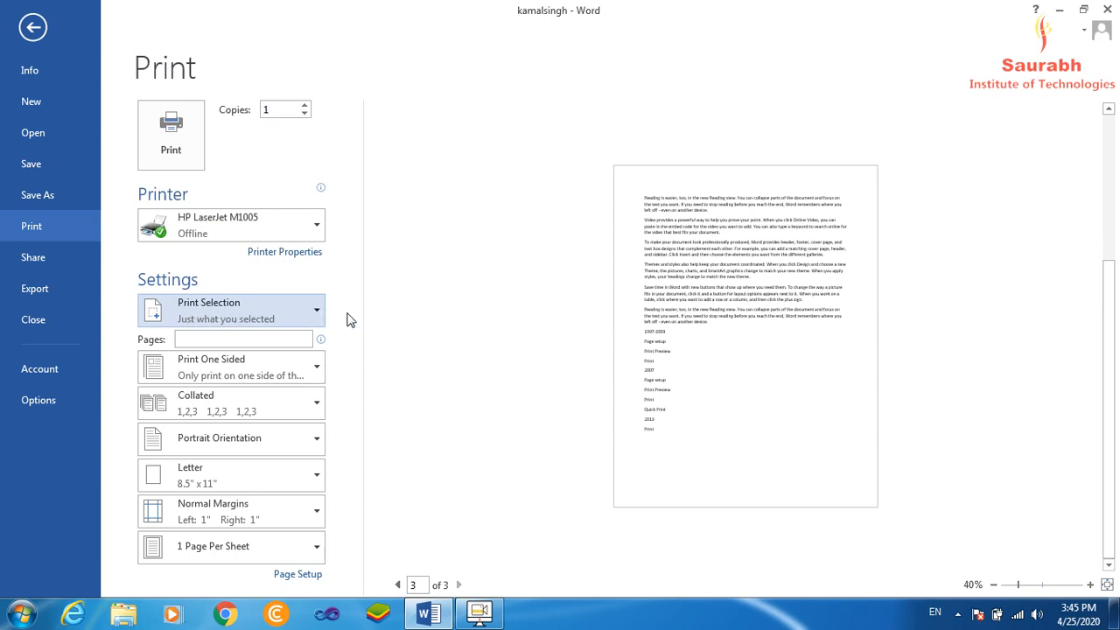
Review the available options for print range, one- or two-sided printing and collation.
{"action": "left_click", "coordinate": [318, 320]}
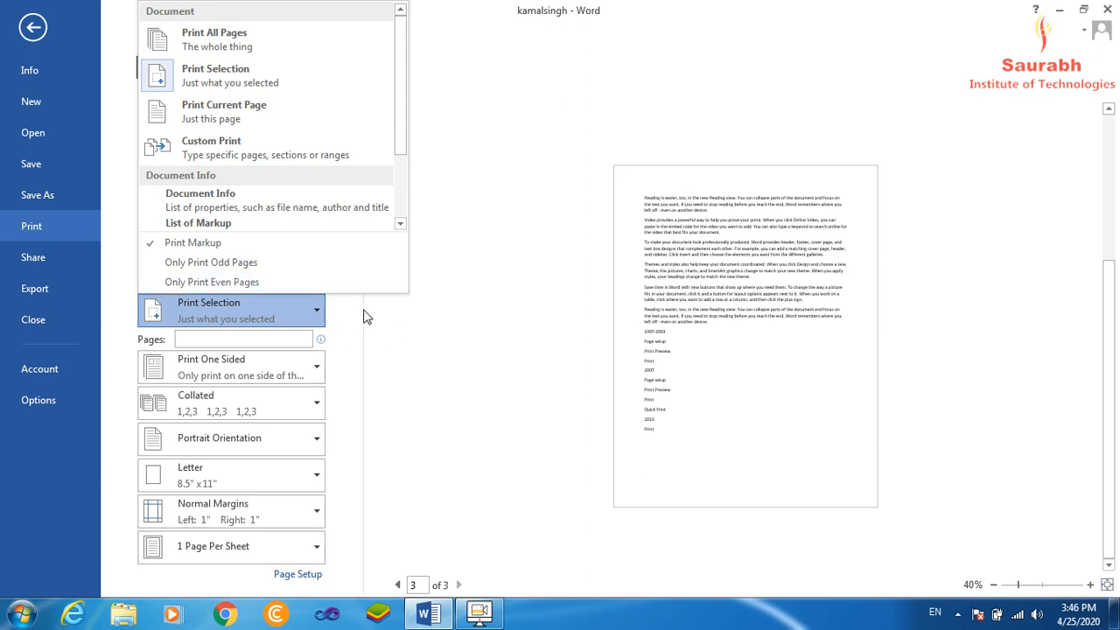
{"action": "left_click", "coordinate": [317, 315]}
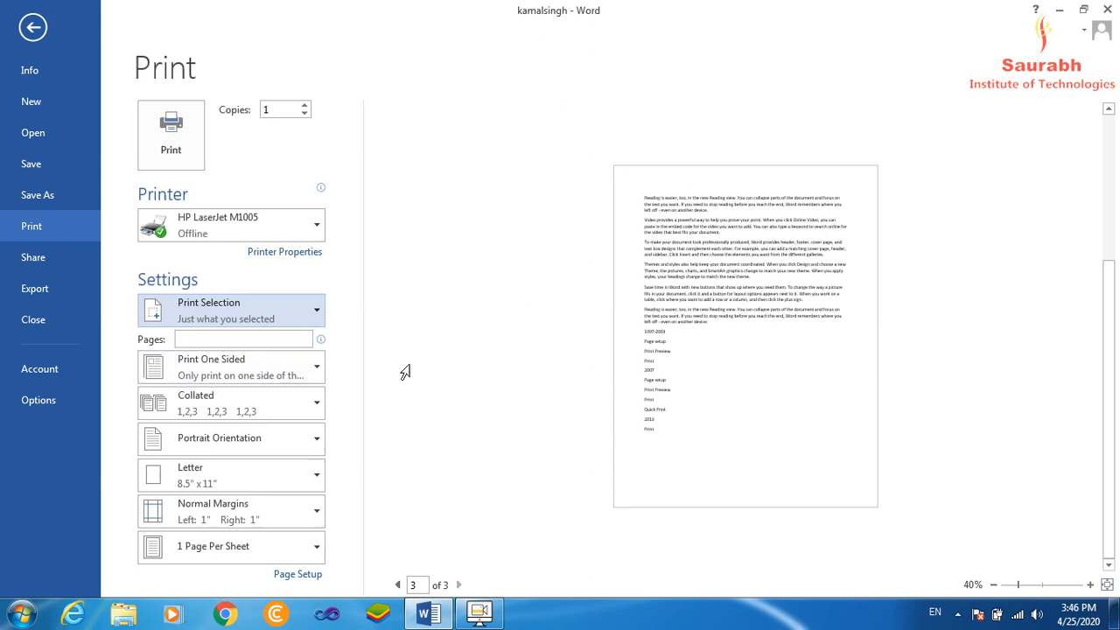
{"action": "left_click", "coordinate": [318, 372]}
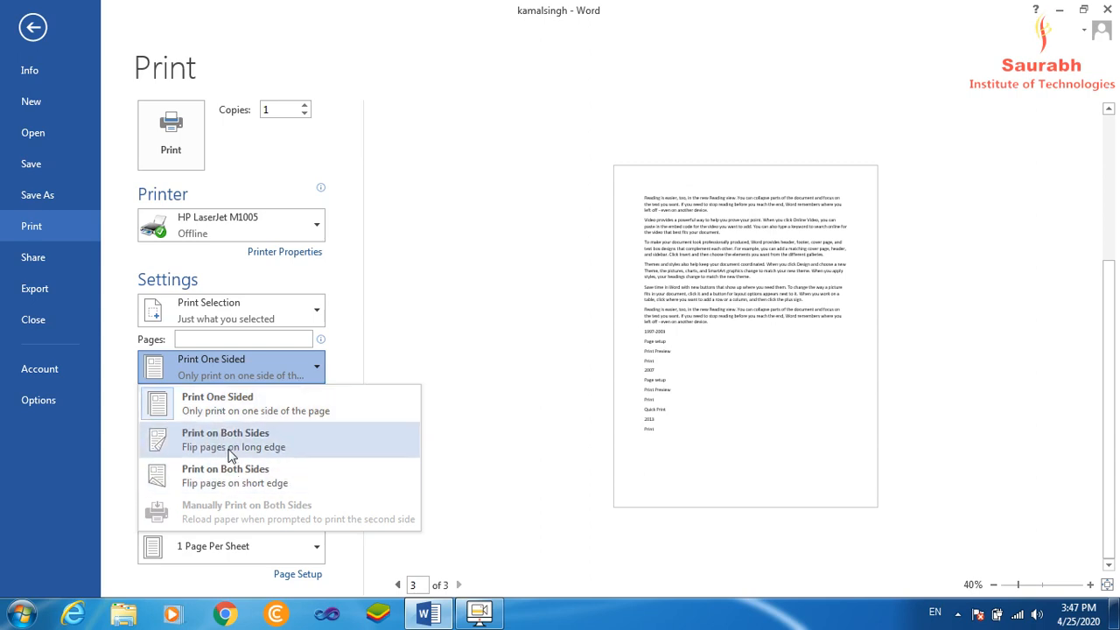
{"action": "left_click", "coordinate": [308, 367]}
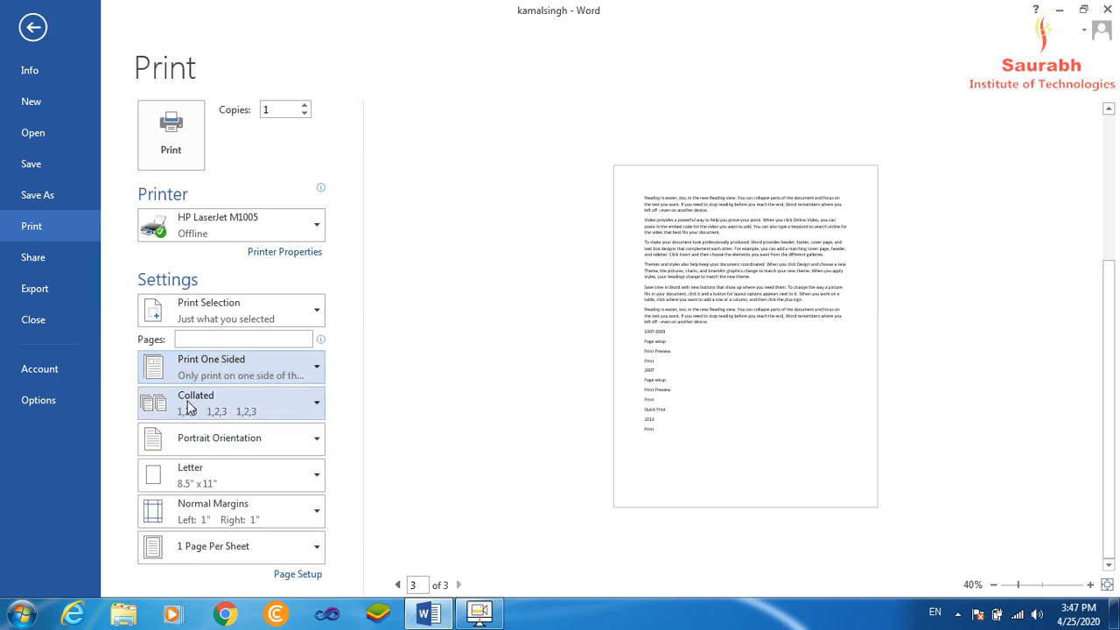
{"action": "left_click", "coordinate": [313, 398]}
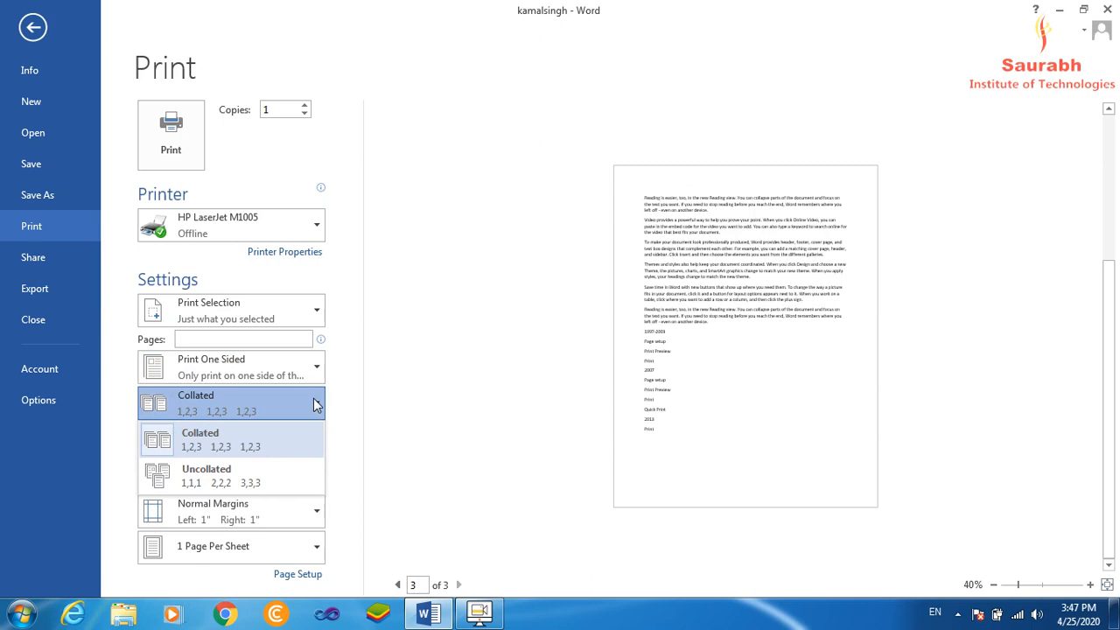
Set the pages to print to "1,5,8" and the number of copies to 3.
{"action": "left_click", "coordinate": [257, 340]}
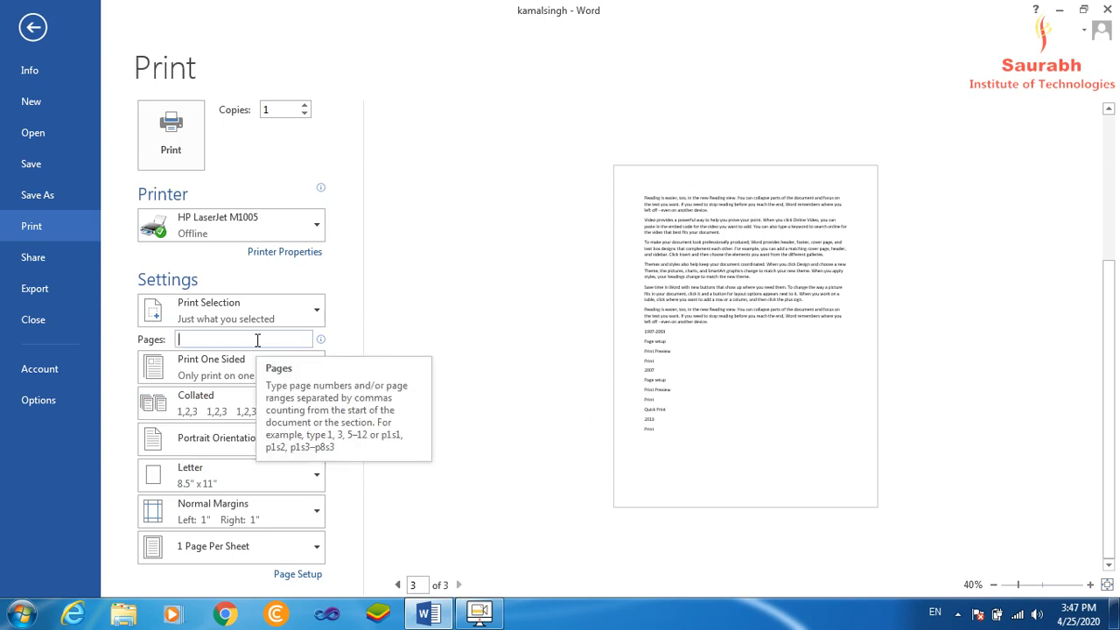
{"action": "type", "text": "1,5,8"}
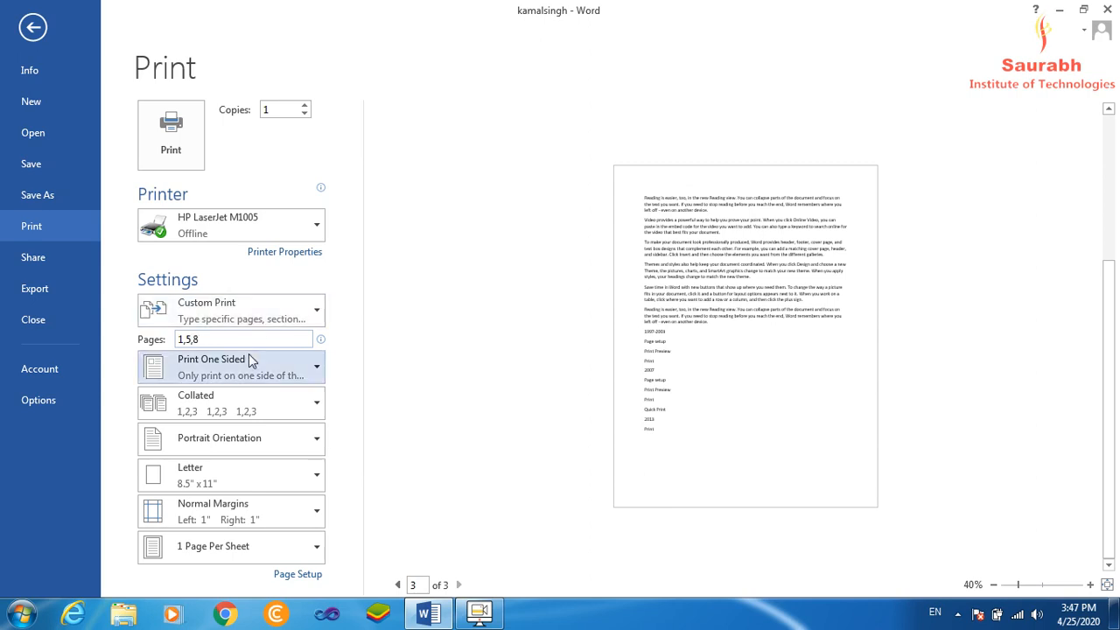
{"action": "left_click", "coordinate": [304, 106]}
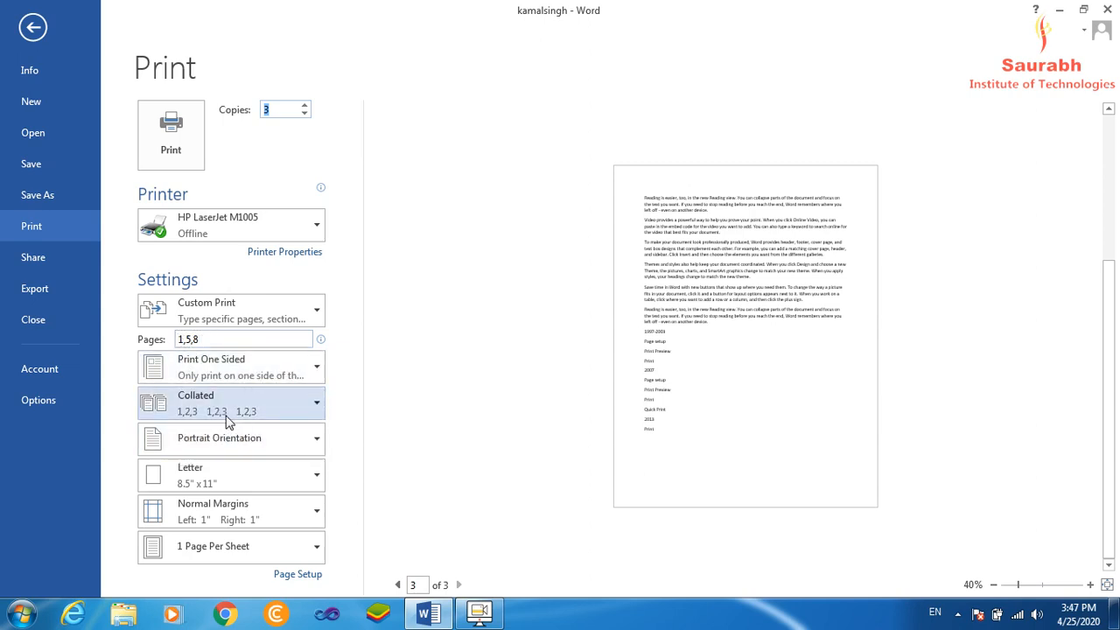
Change the copies to Uncollated, and set them back to Collated.
{"action": "left_click", "coordinate": [316, 403]}
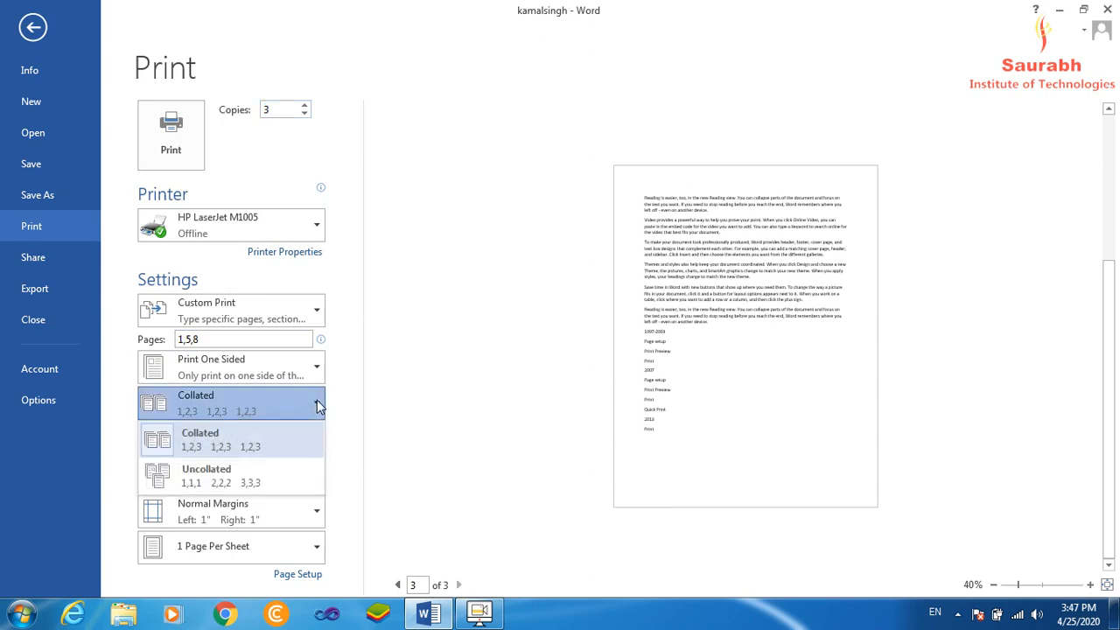
{"action": "left_click", "coordinate": [238, 479]}
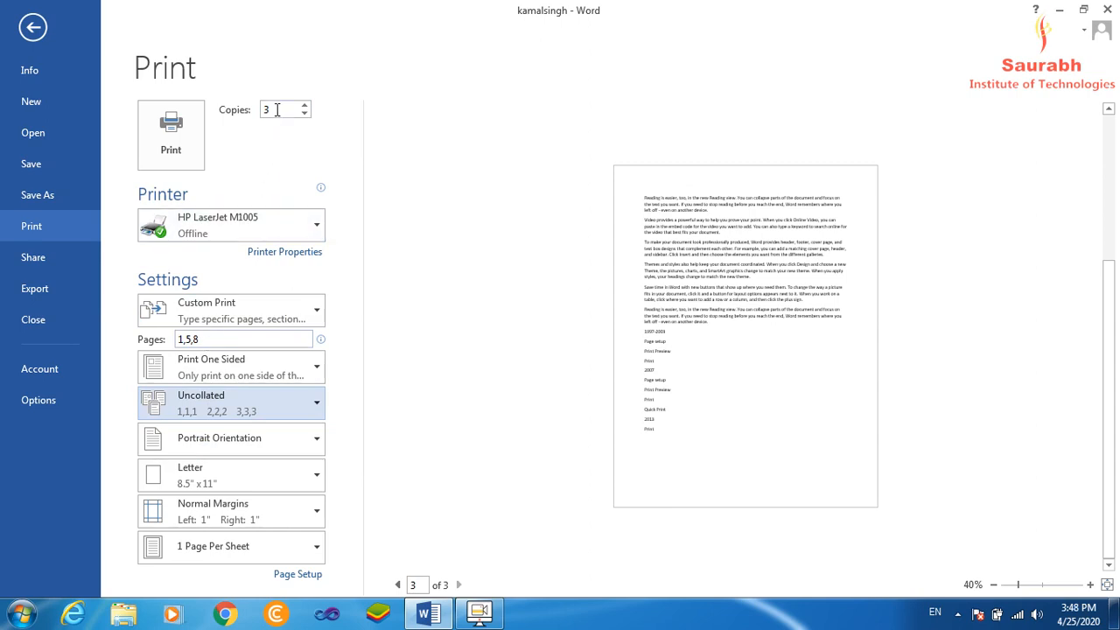
{"action": "left_click", "coordinate": [310, 407]}
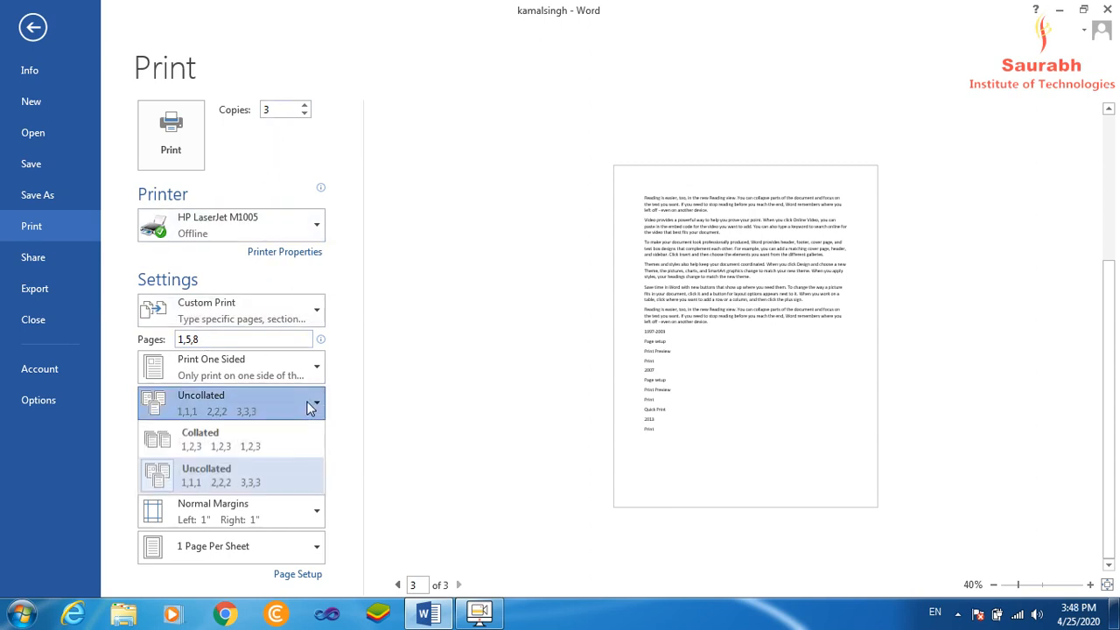
{"action": "left_click", "coordinate": [245, 447]}
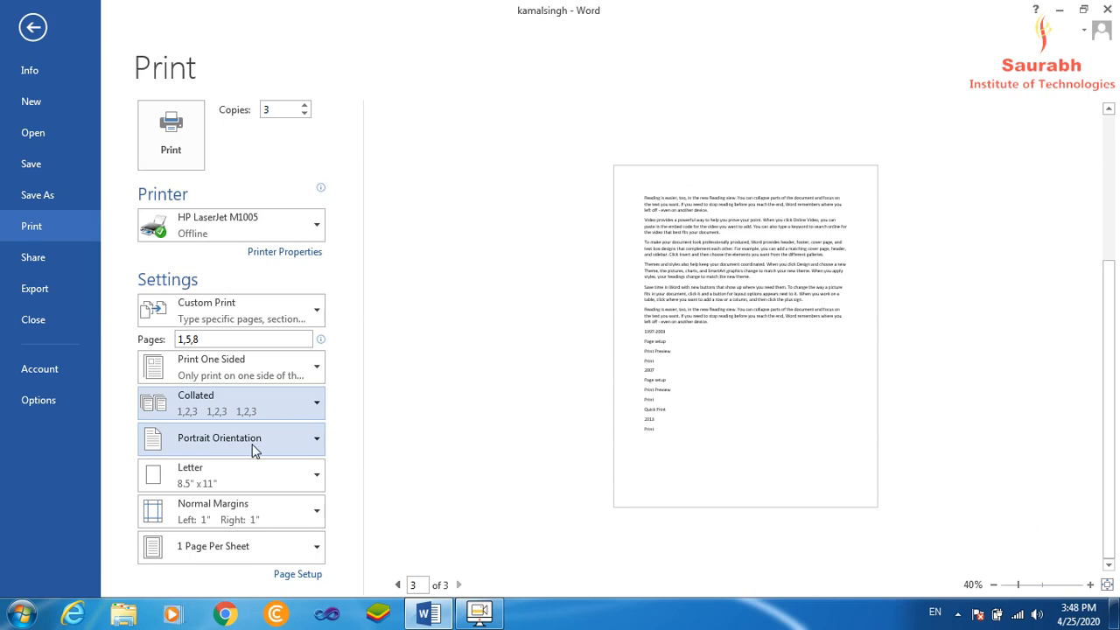
Preview the document in Landscape Orientation, and restore Portrait Orientation.
{"action": "left_click", "coordinate": [316, 439]}
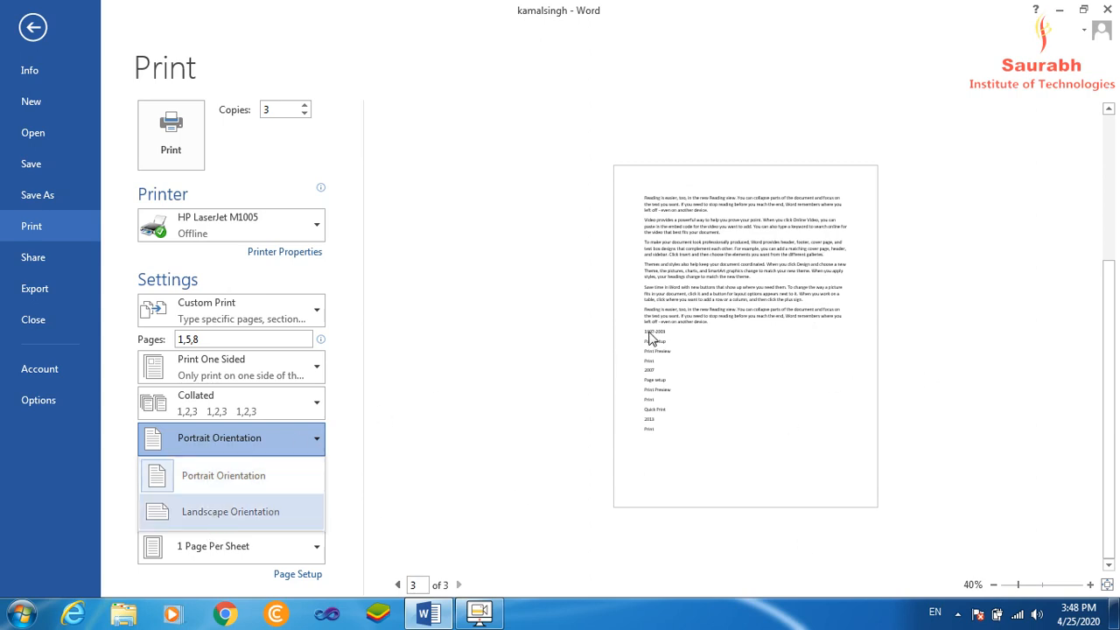
{"action": "left_click", "coordinate": [214, 512]}
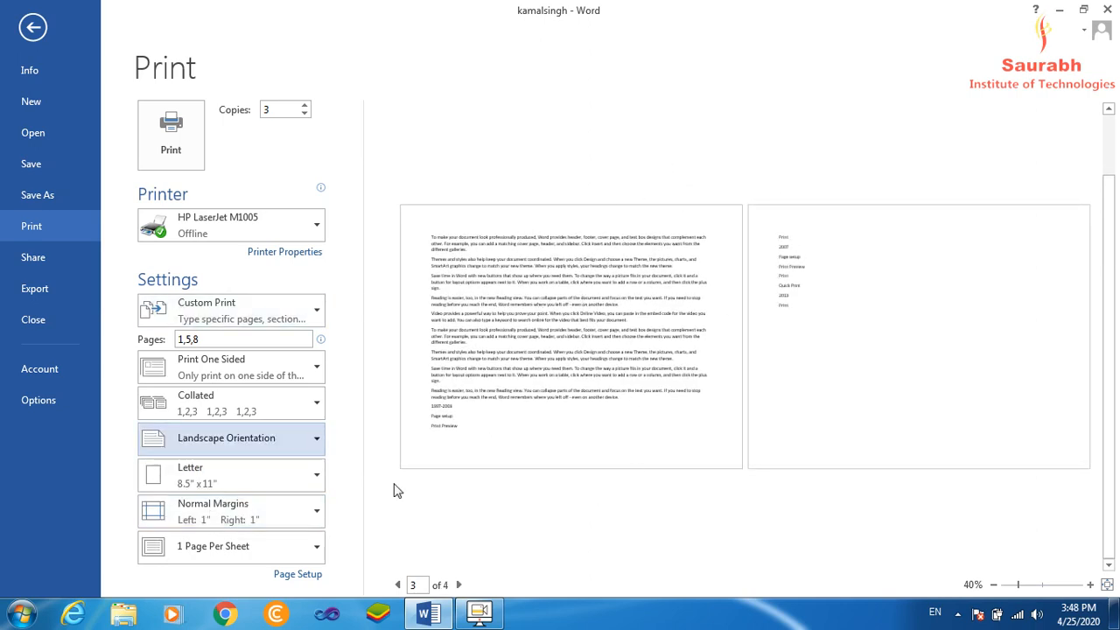
{"action": "left_click", "coordinate": [310, 446]}
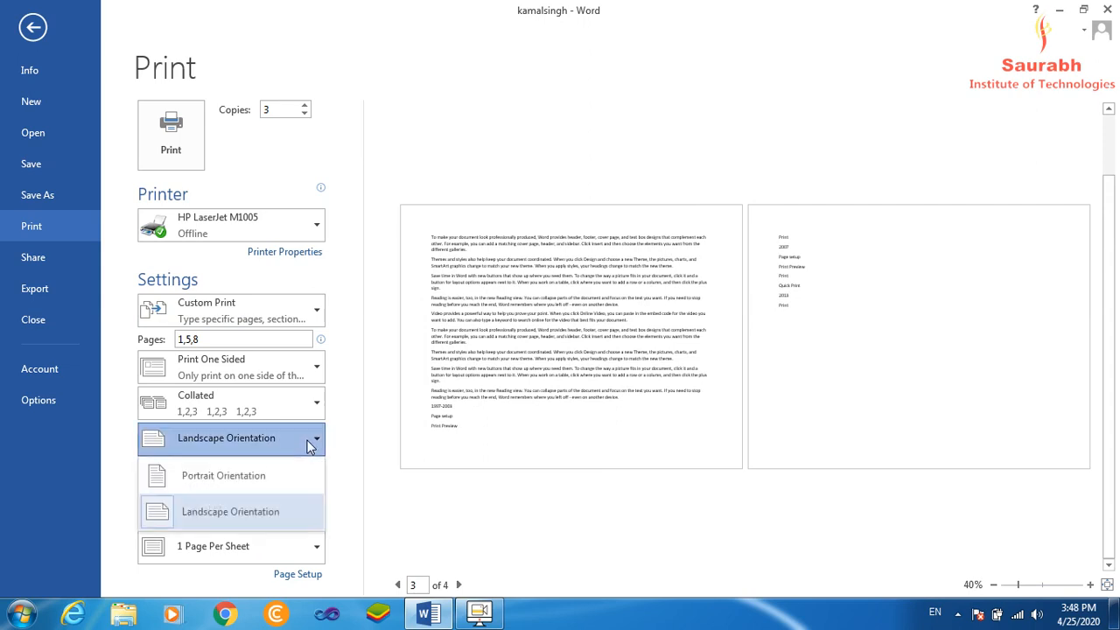
{"action": "left_click", "coordinate": [268, 486]}
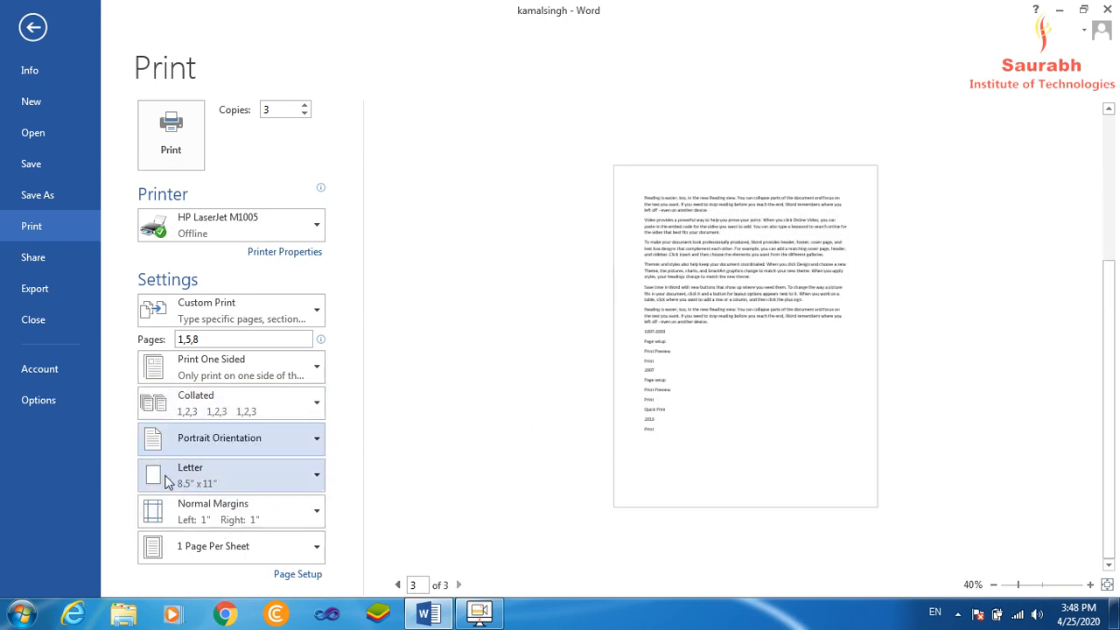
Set the paper size to A4 and open the custom margin settings.
{"action": "left_click", "coordinate": [317, 480]}
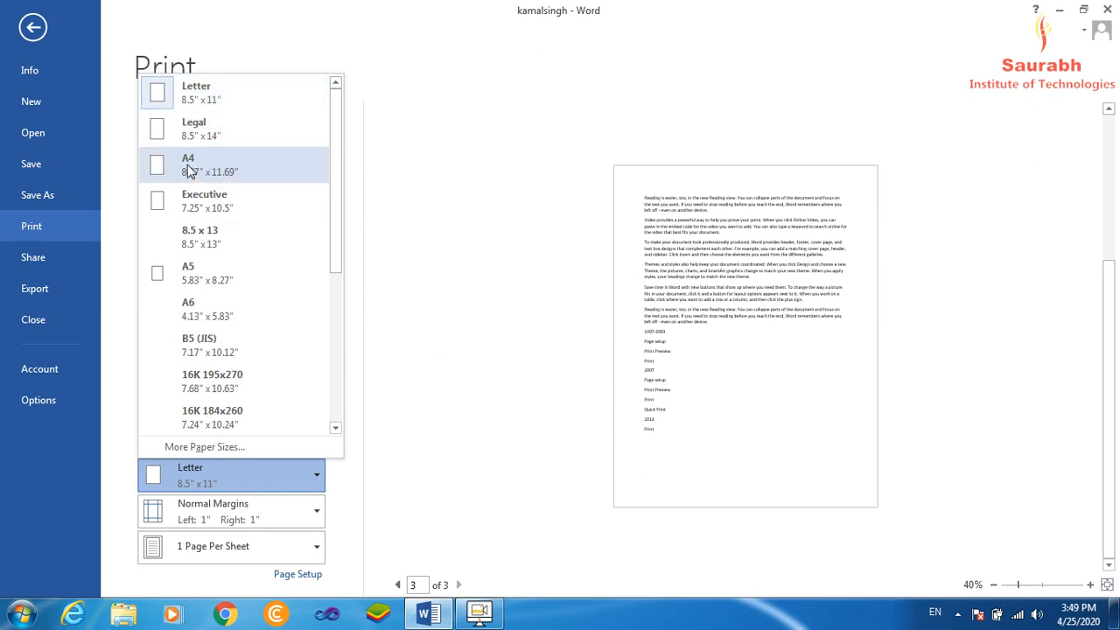
{"action": "left_click", "coordinate": [217, 172]}
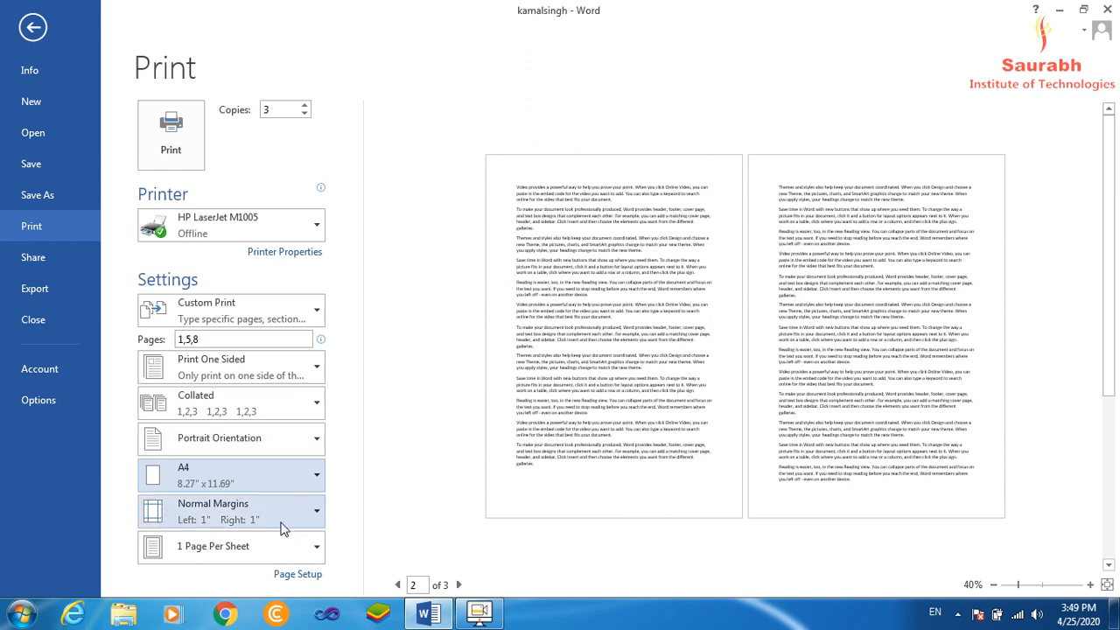
{"action": "left_click", "coordinate": [313, 517]}
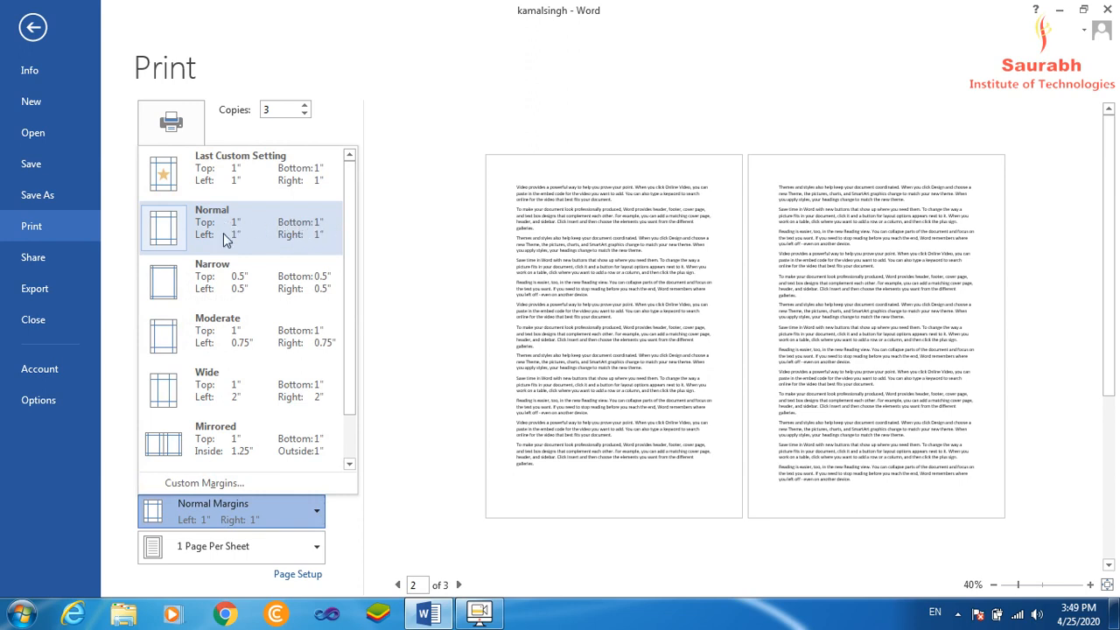
{"action": "left_click", "coordinate": [248, 484]}
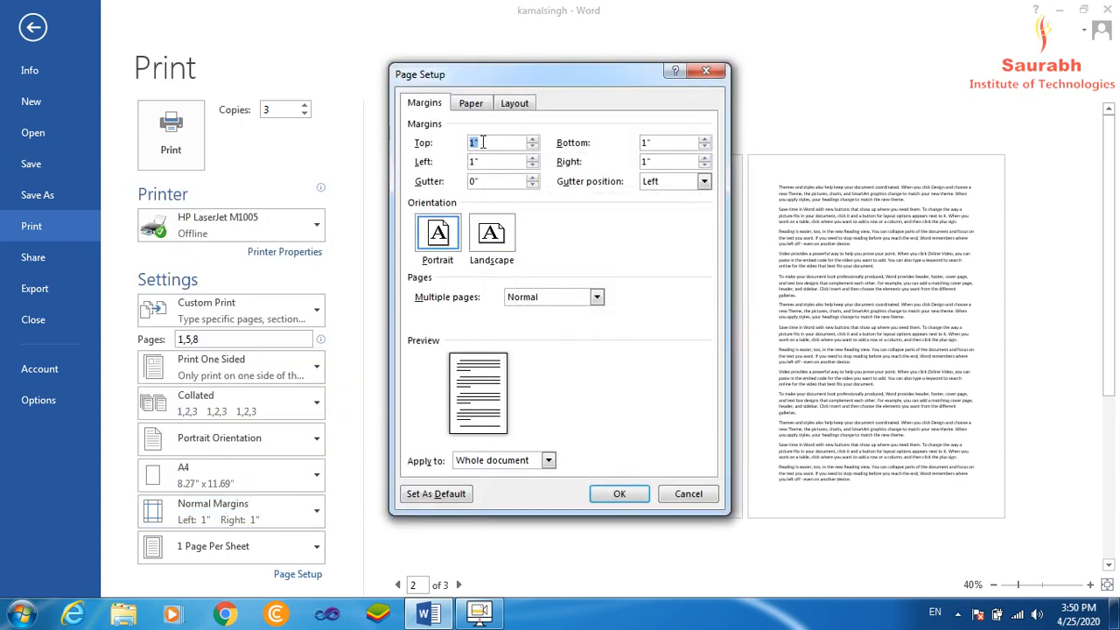
Check the top, bottom, left and right margin values in the page setup.
{"action": "left_click", "coordinate": [493, 142]}
{"action": "double_click", "coordinate": [652, 144]}
{"action": "left_click", "coordinate": [490, 160]}
{"action": "left_click", "coordinate": [662, 163]}
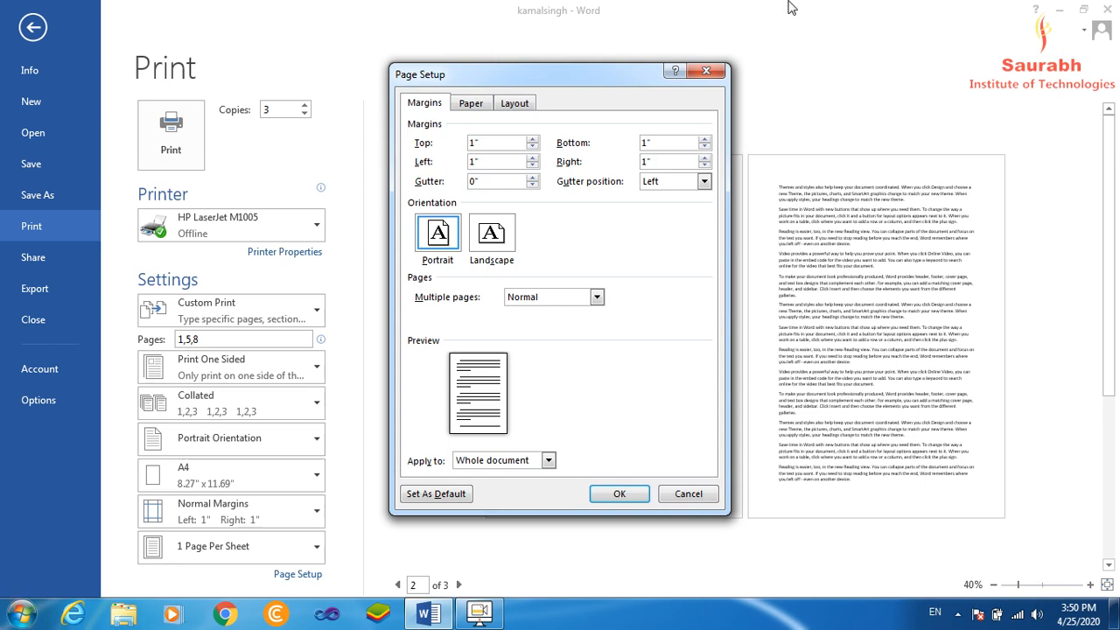
Set the gutter to 0.5" and keep its position at Left.
{"action": "left_click", "coordinate": [531, 177]}
{"action": "left_click", "coordinate": [532, 179]}
{"action": "left_click", "coordinate": [532, 178]}
{"action": "left_click", "coordinate": [532, 179]}
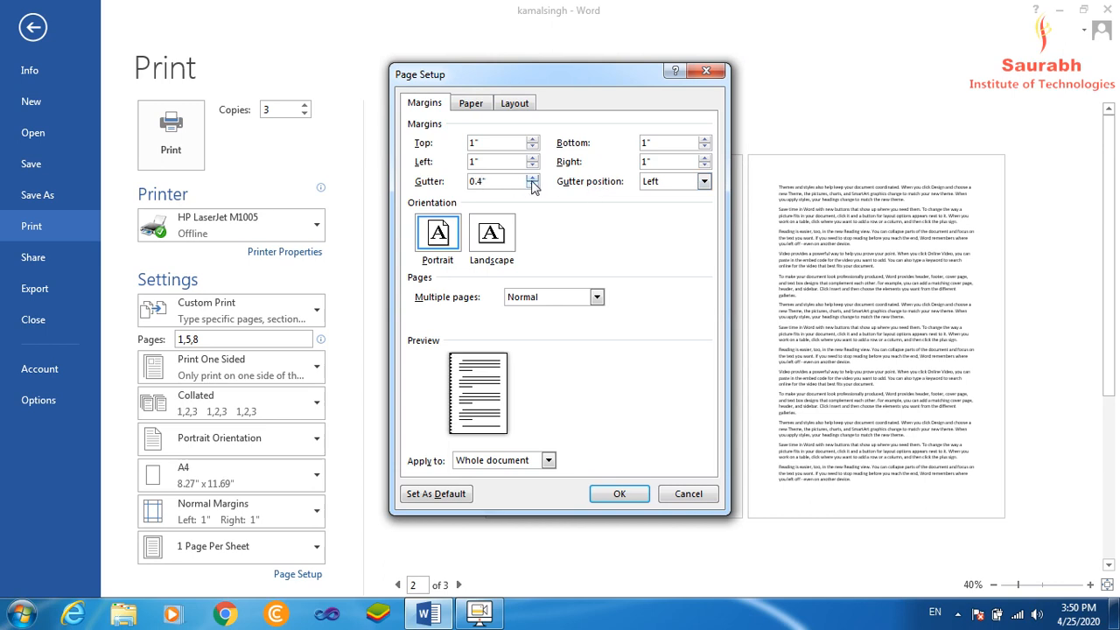
{"action": "left_click", "coordinate": [531, 178]}
{"action": "left_click", "coordinate": [663, 185]}
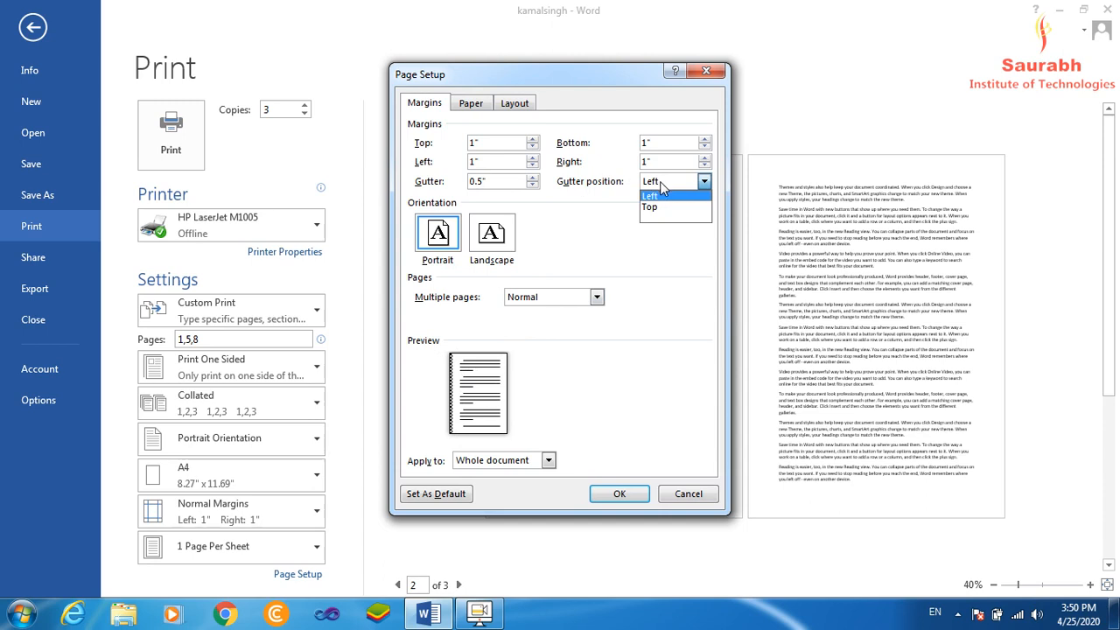
{"action": "left_click", "coordinate": [660, 181]}
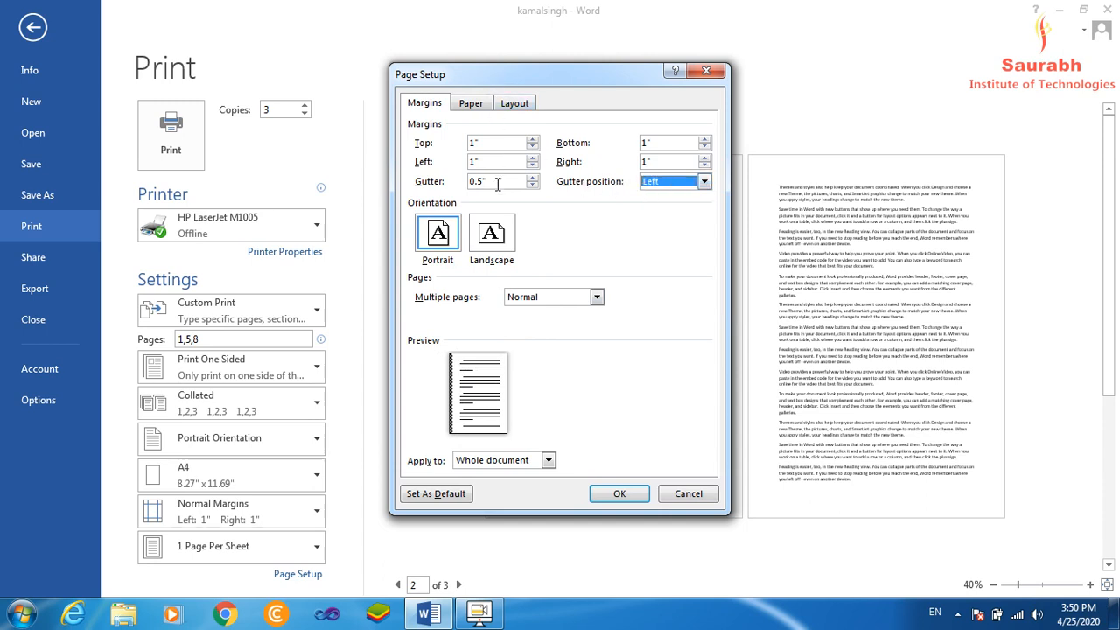
Set the gutter to 0 and apply the page setup to the whole document.
{"action": "left_click_drag", "start_coordinate": [492, 181], "coordinate": [457, 181]}
{"action": "type", "text": "0"}
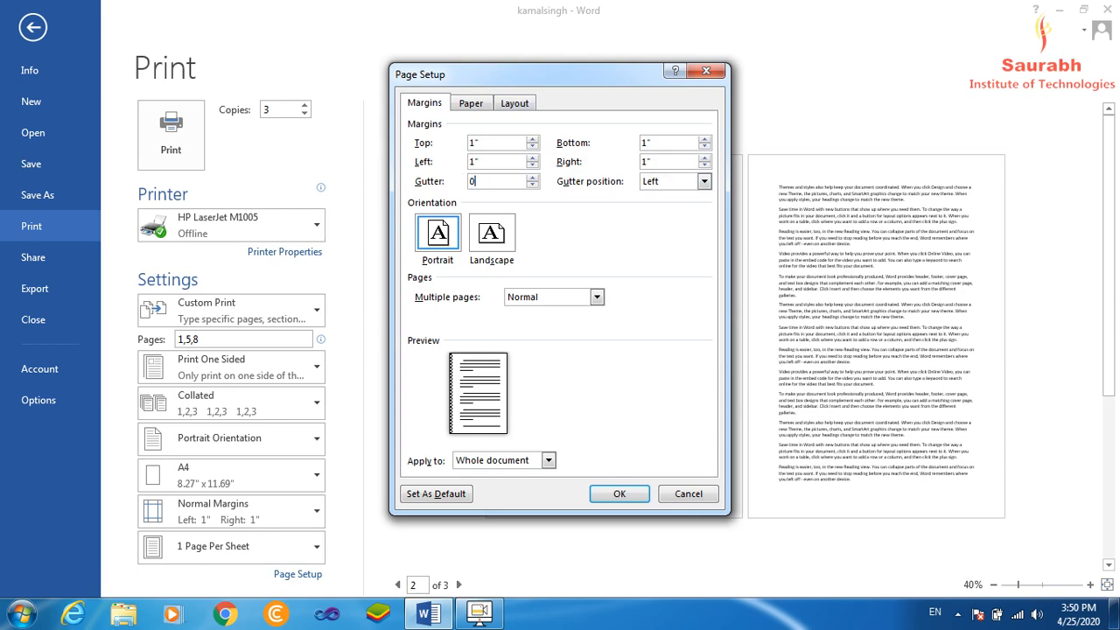
{"action": "left_click", "coordinate": [608, 493]}
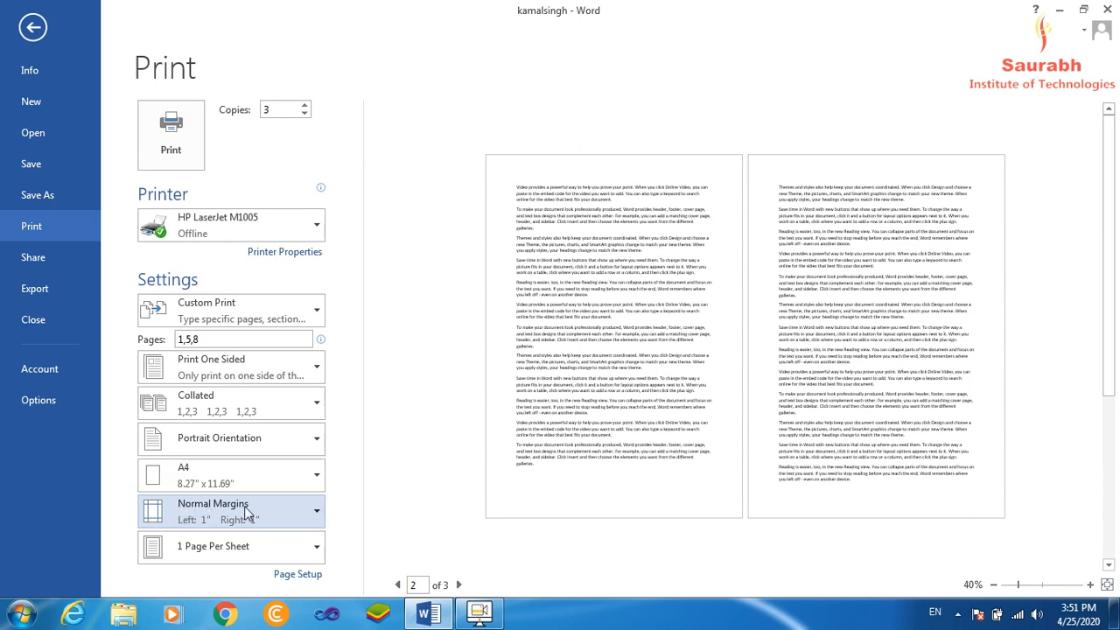
Review the margin presets and the pages-per-sheet options, keeping 1 Page Per Sheet selected.
{"action": "left_click", "coordinate": [316, 515]}
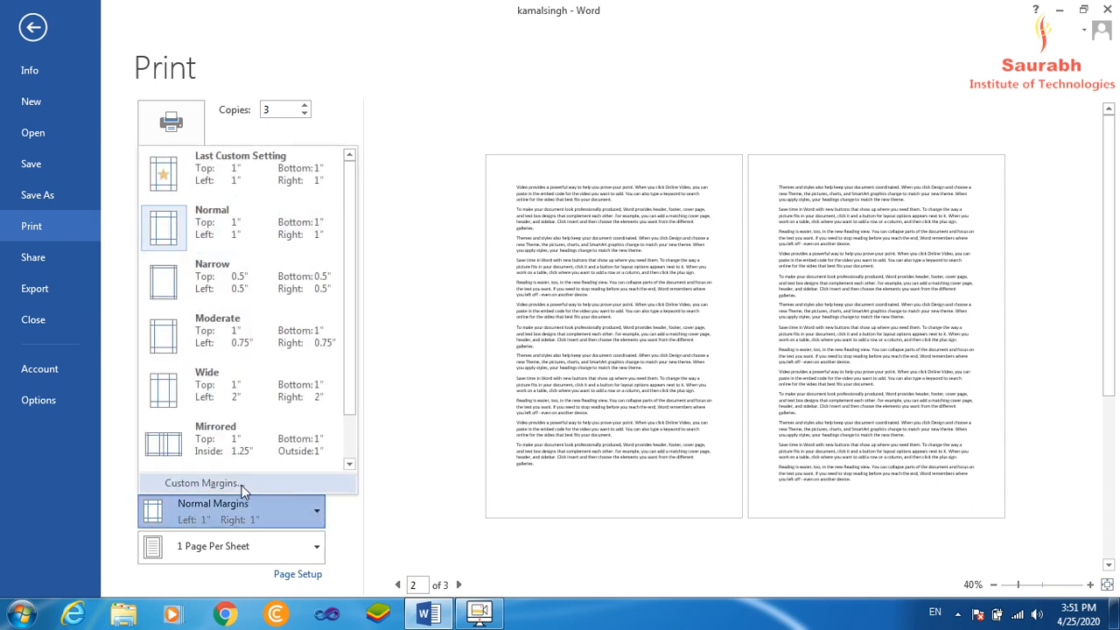
{"action": "left_click", "coordinate": [411, 492]}
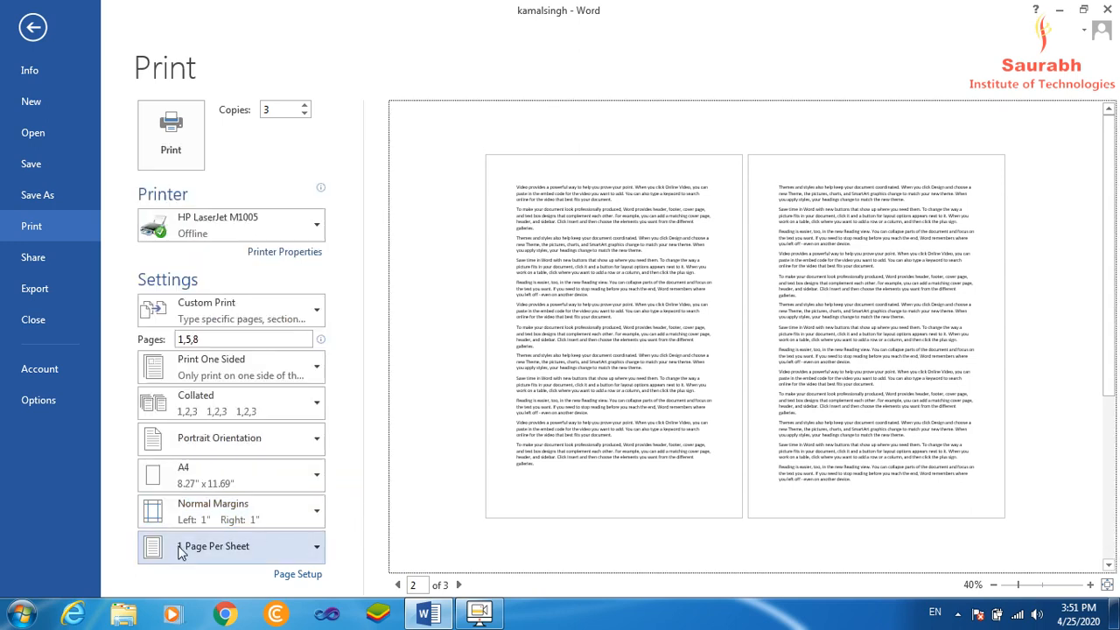
{"action": "left_click", "coordinate": [316, 551]}
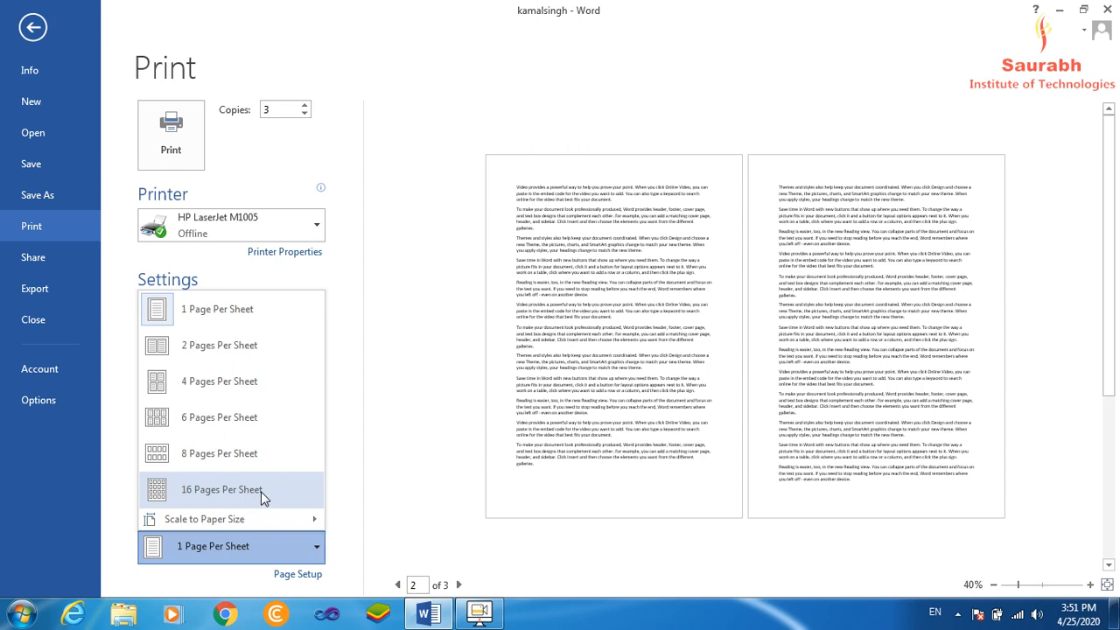
{"action": "left_click", "coordinate": [241, 315]}
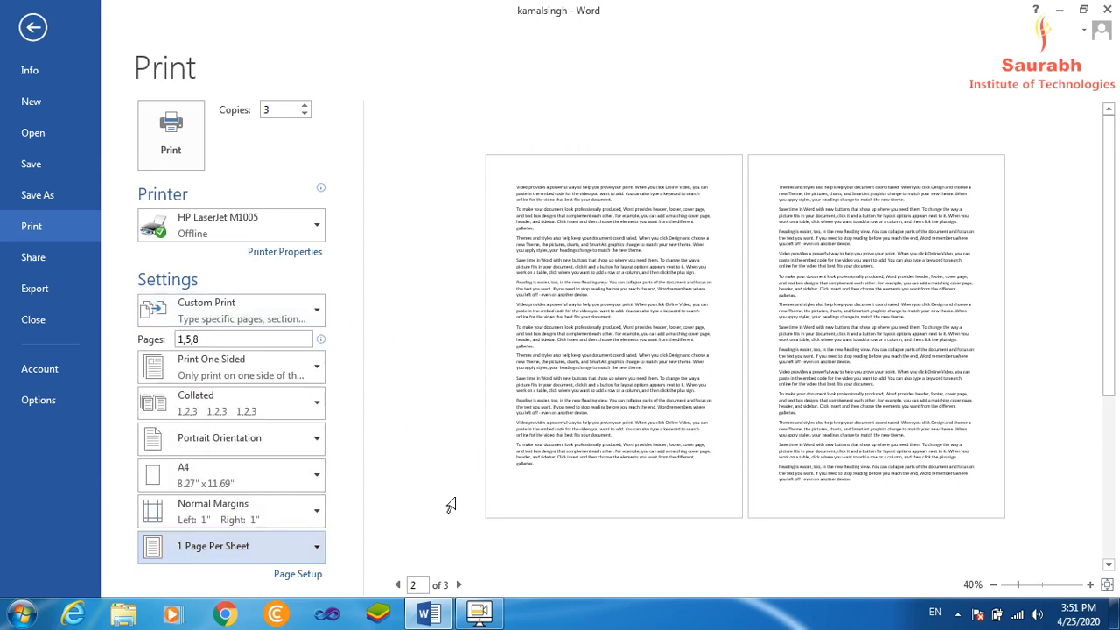
Go back to page 1 in the print preview and enlarge the preview to 60%.
{"action": "left_click", "coordinate": [397, 585]}
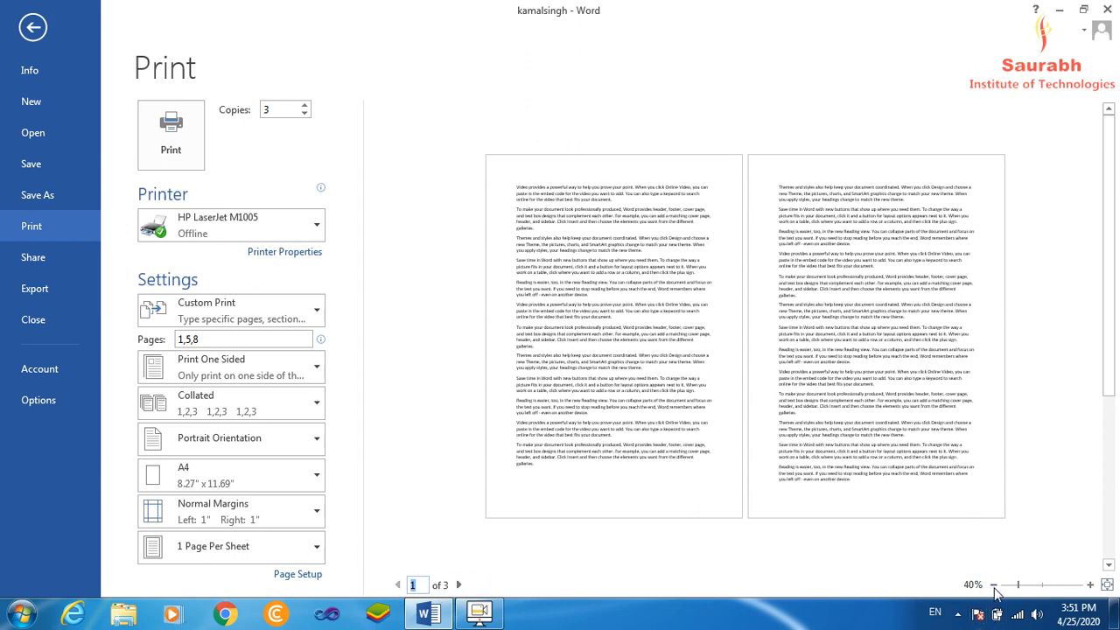
{"action": "left_click", "coordinate": [1090, 584]}
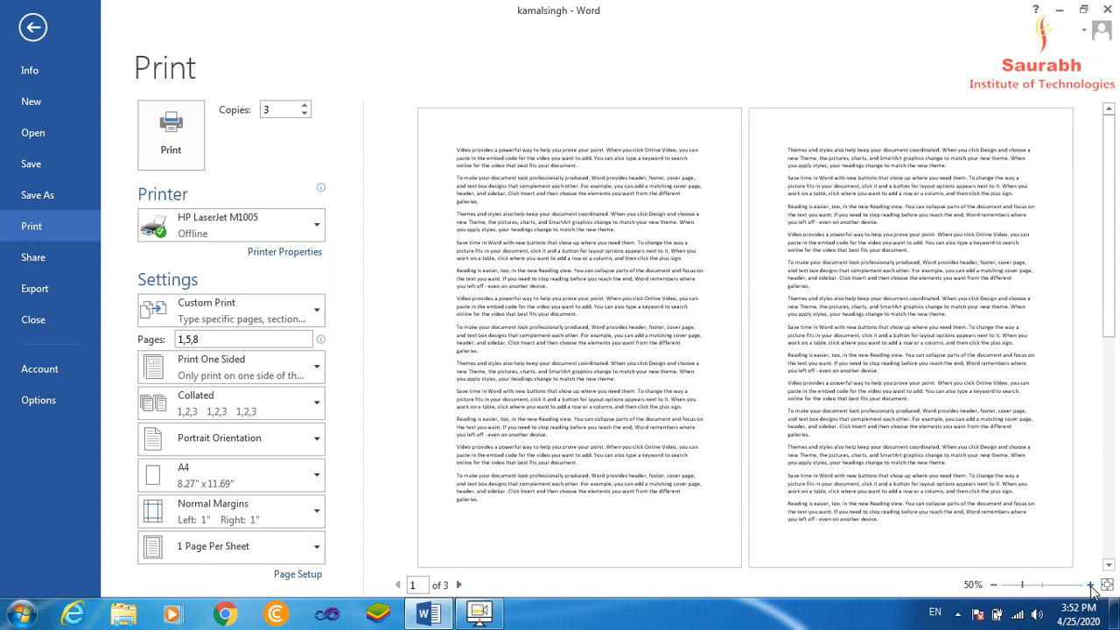
{"action": "left_click", "coordinate": [1090, 584]}
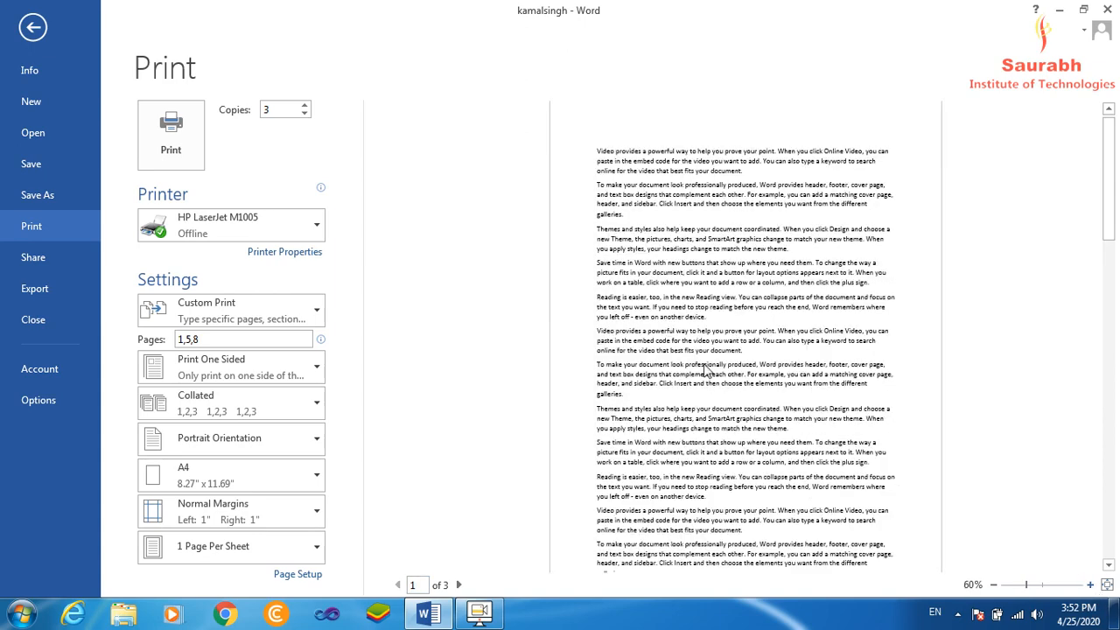
{"action": "left_click", "coordinate": [707, 245]}
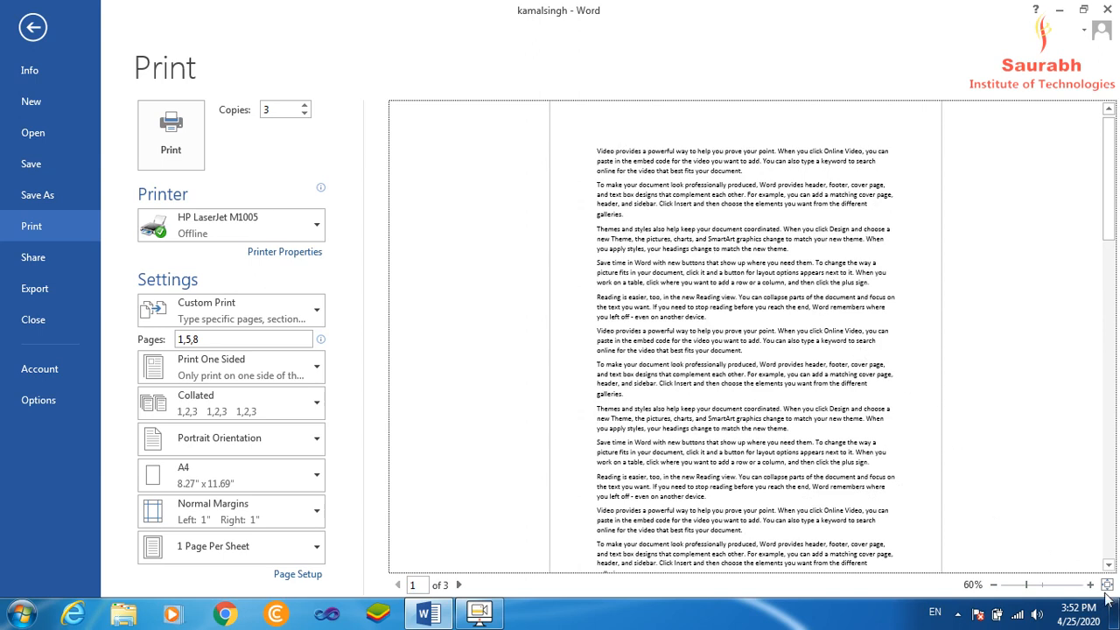